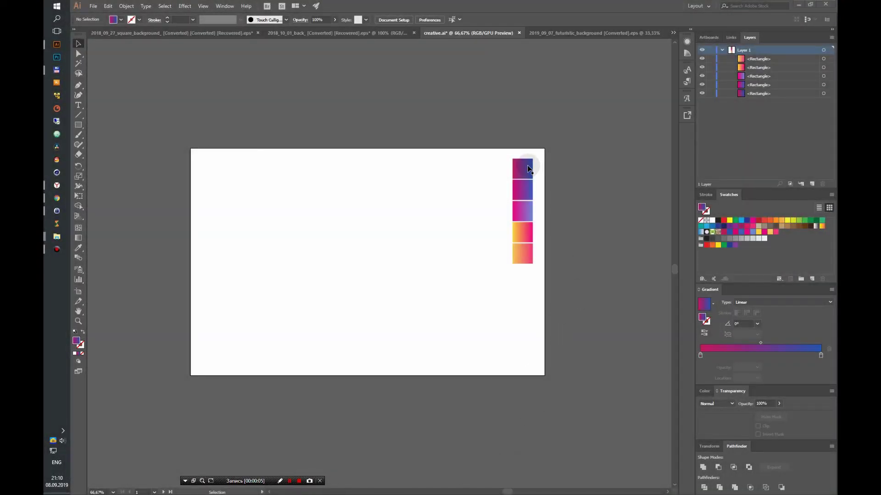
Inspect the end colours of the first three gradient swatches, including the magenta-to-blue one
{"action": "left_click", "coordinate": [527, 169]}
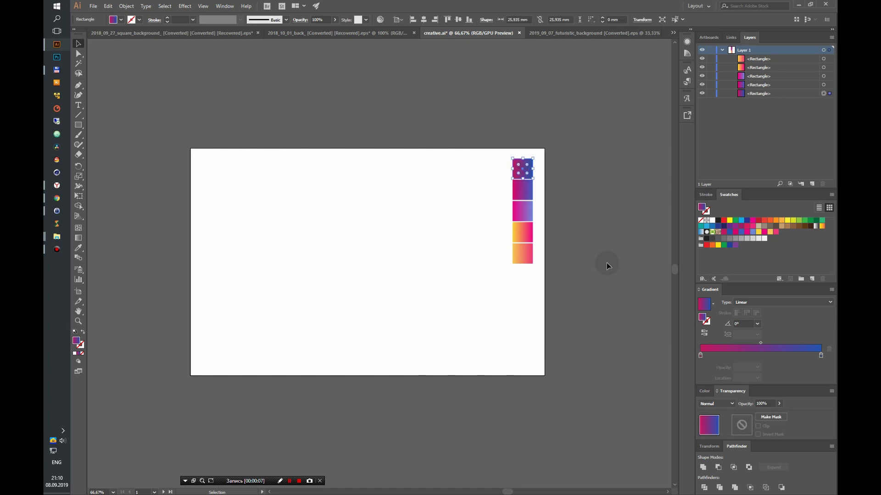
{"action": "double_click", "coordinate": [700, 356]}
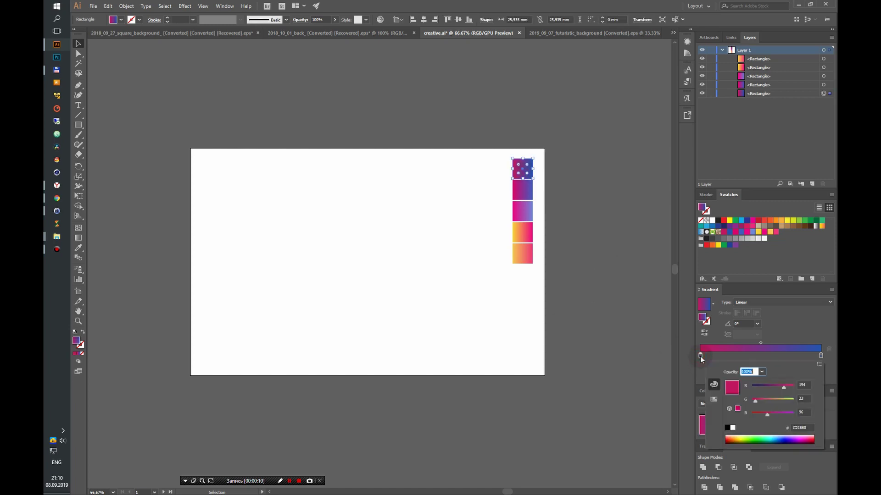
{"action": "double_click", "coordinate": [821, 356]}
{"action": "left_click", "coordinate": [523, 189]}
{"action": "left_click", "coordinate": [700, 356]}
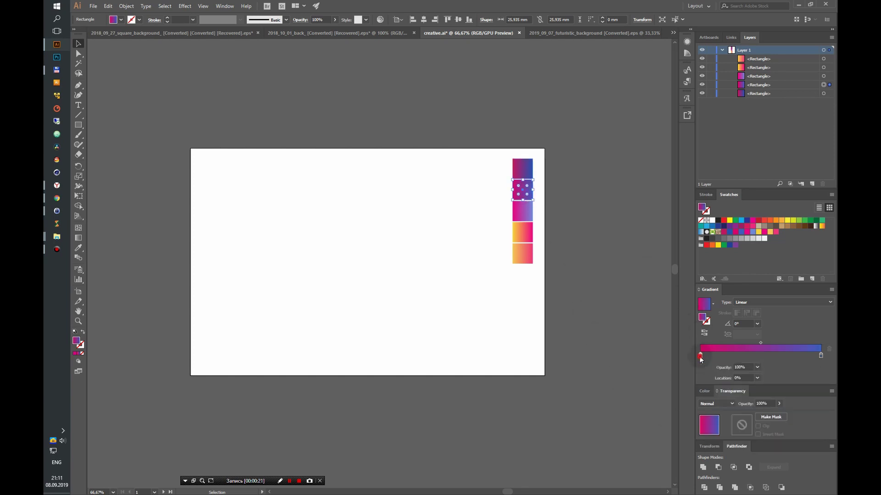
{"action": "double_click", "coordinate": [700, 356]}
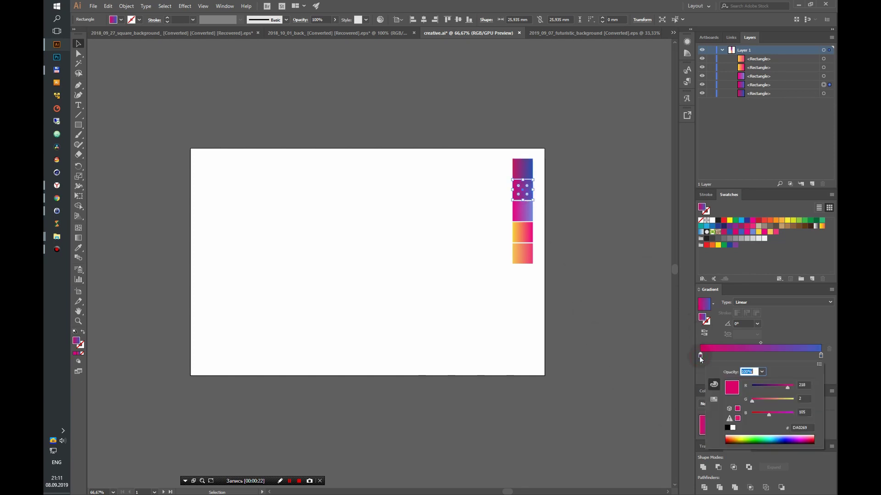
{"action": "double_click", "coordinate": [821, 356]}
{"action": "left_click", "coordinate": [525, 211]}
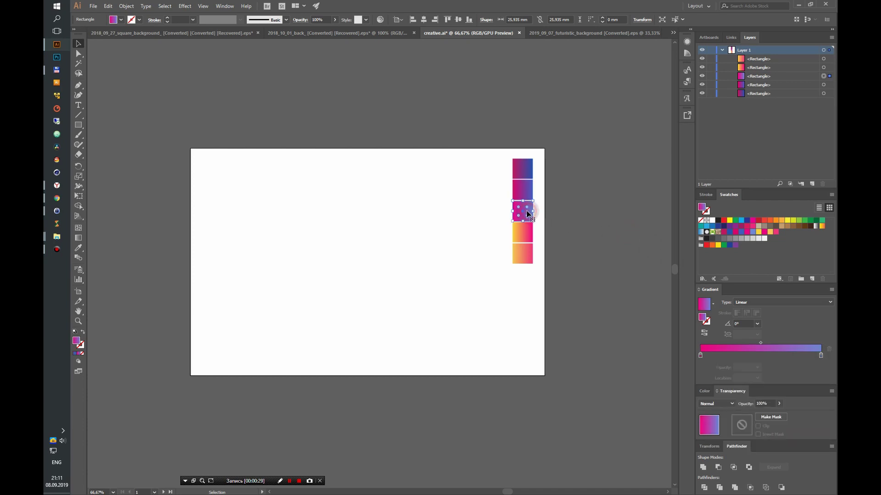
{"action": "double_click", "coordinate": [701, 356]}
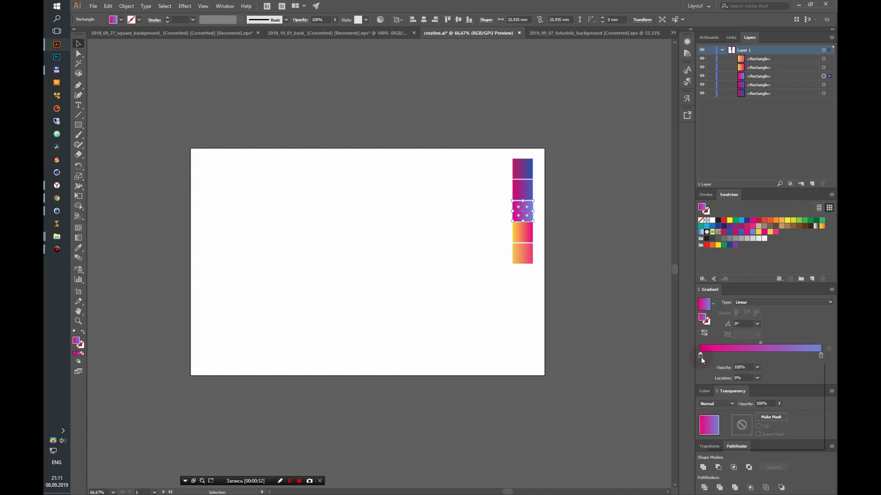
{"action": "double_click", "coordinate": [821, 355]}
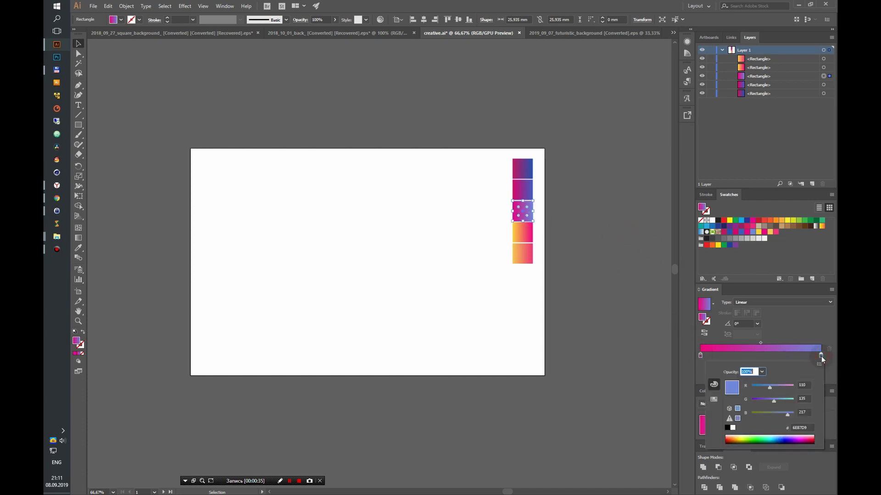
Check the yellow and pink end colours of the last two gradient swatches, then deselect
{"action": "left_click", "coordinate": [527, 233]}
{"action": "double_click", "coordinate": [700, 356]}
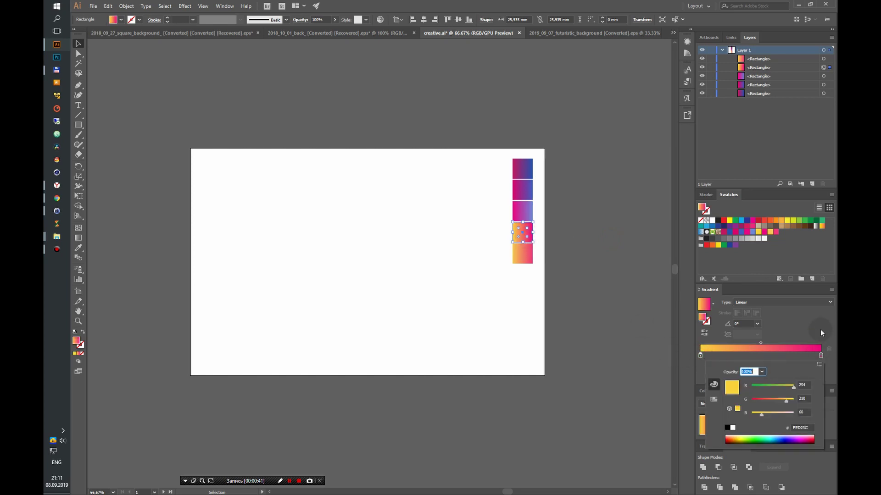
{"action": "double_click", "coordinate": [821, 356]}
{"action": "left_click", "coordinate": [558, 282]}
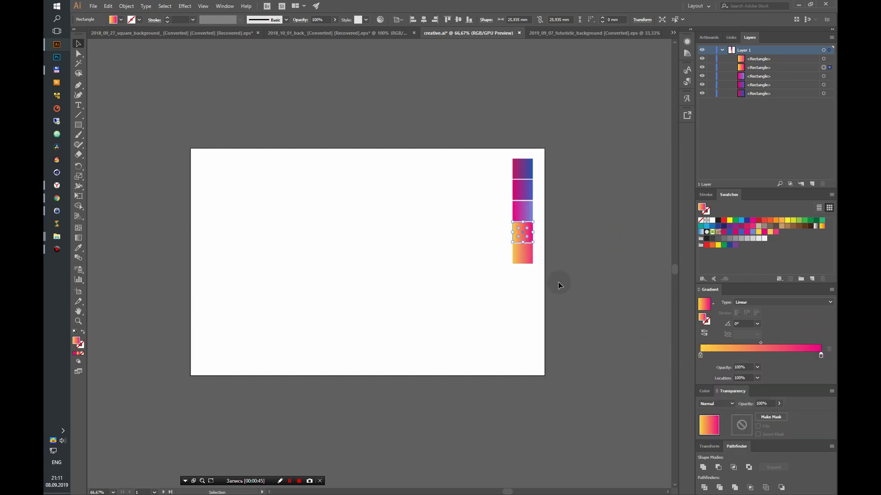
{"action": "left_click", "coordinate": [524, 255]}
{"action": "double_click", "coordinate": [700, 356]}
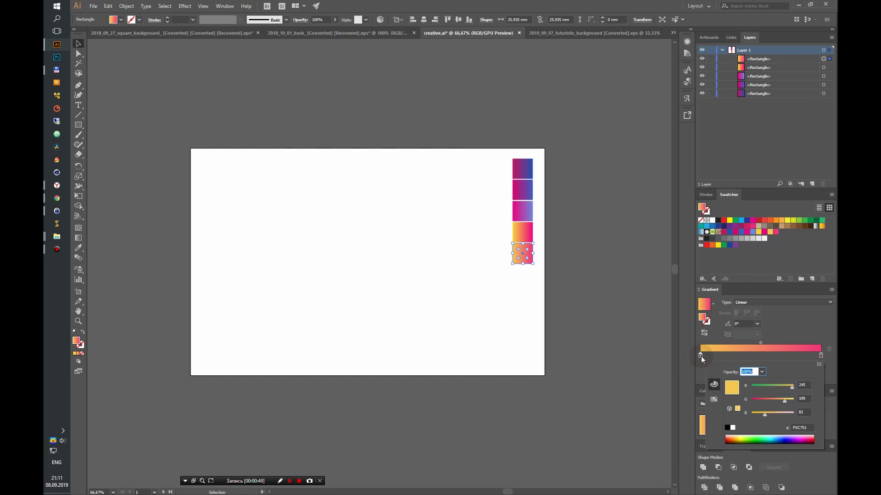
{"action": "double_click", "coordinate": [820, 355]}
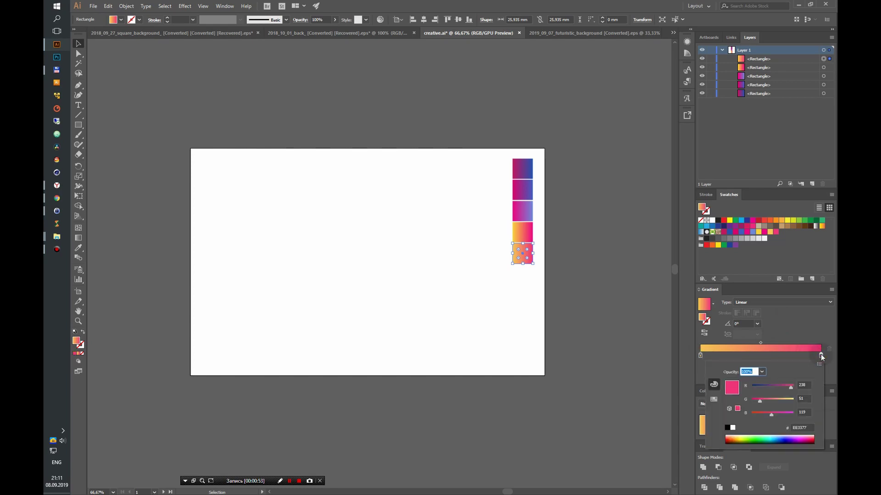
{"action": "left_click", "coordinate": [581, 220]}
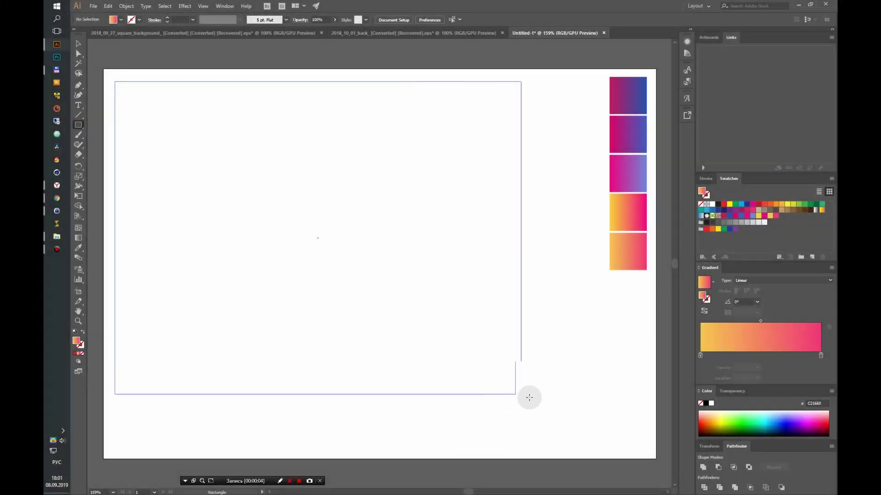
Draw a large rectangle and fill it with the magenta-blue swatch gradient using the Eyedropper
{"action": "left_click_drag", "start_coordinate": [529, 397], "coordinate": [595, 434]}
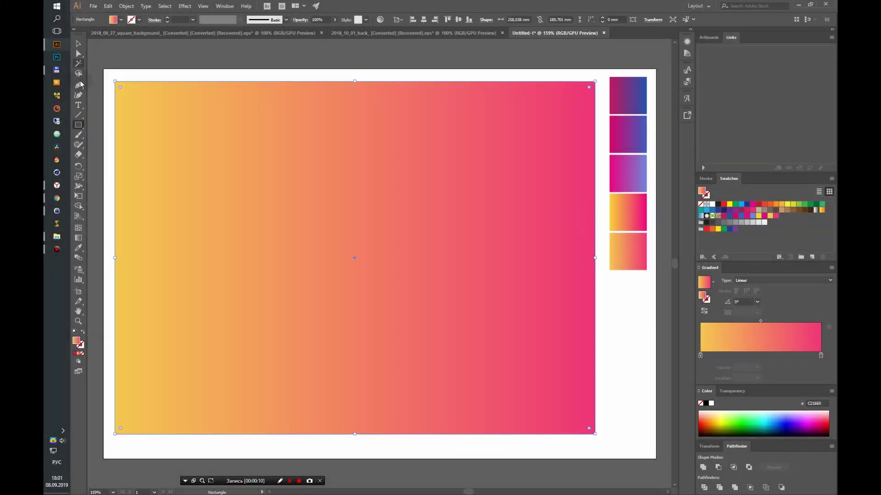
{"action": "left_click", "coordinate": [79, 248]}
{"action": "left_click", "coordinate": [644, 136]}
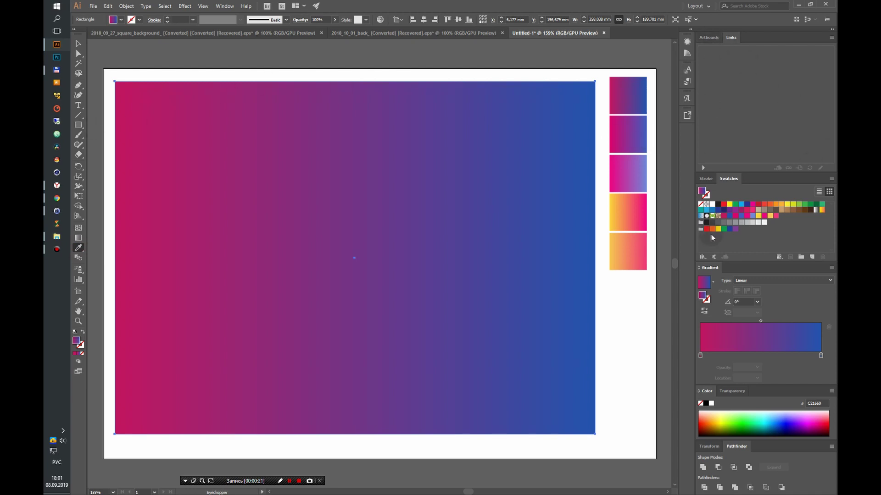
Show the Layers panel and add Layer 2 above Layer 1
{"action": "key", "text": "F7"}
{"action": "left_click", "coordinate": [723, 50]}
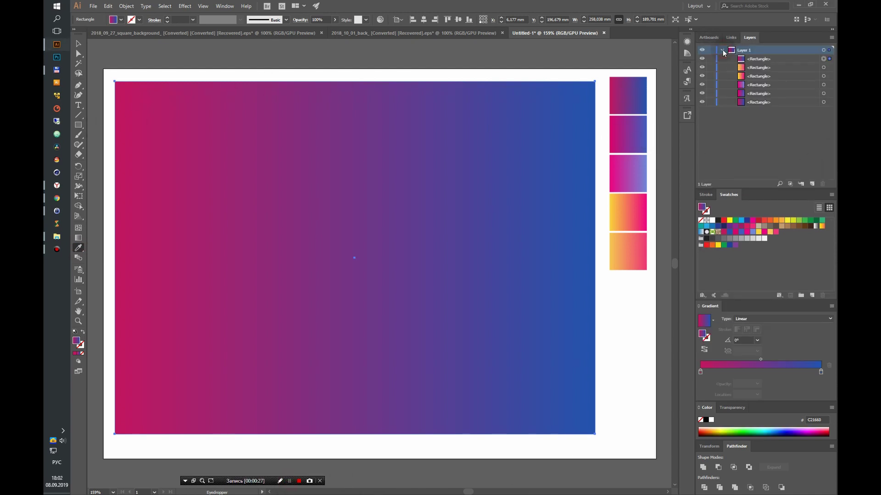
{"action": "left_click", "coordinate": [812, 184]}
{"action": "key", "text": "ctrl+minus"}
{"action": "key", "text": "ctrl+minus"}
{"action": "key", "text": "ctrl+minus"}
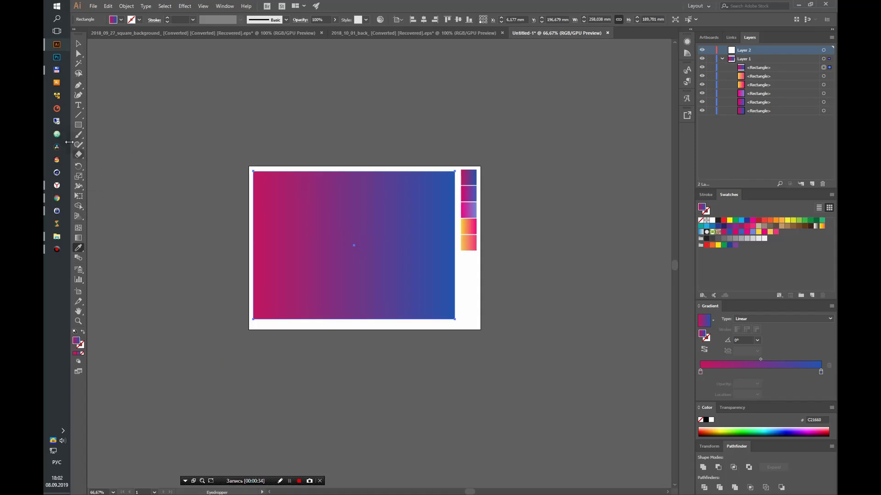
Draw a magenta-to-blue gradient circle over the rectangle's left side and move it into Layer 2
{"action": "left_click", "coordinate": [469, 193]}
{"action": "left_click_drag", "start_coordinate": [78, 125], "coordinate": [106, 145]}
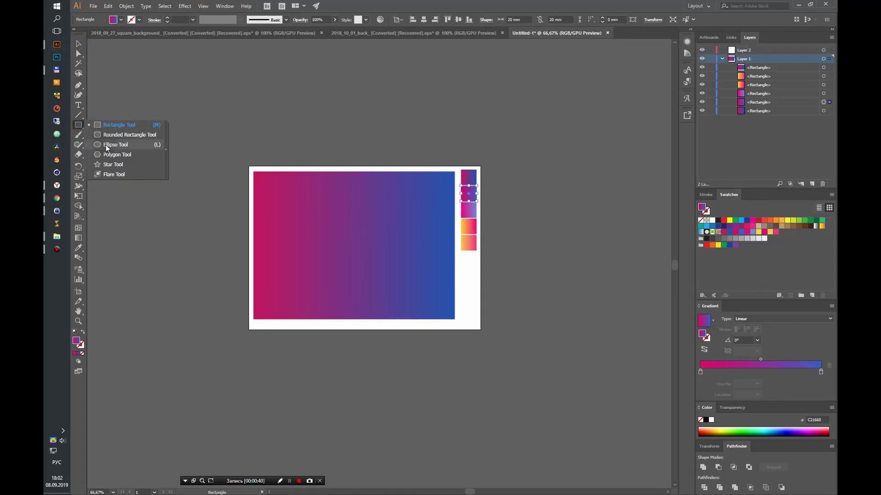
{"action": "left_click_drag", "start_coordinate": [249, 230], "coordinate": [289, 272]}
{"action": "key", "text": "v"}
{"action": "left_click_drag", "start_coordinate": [217, 151], "coordinate": [325, 230]}
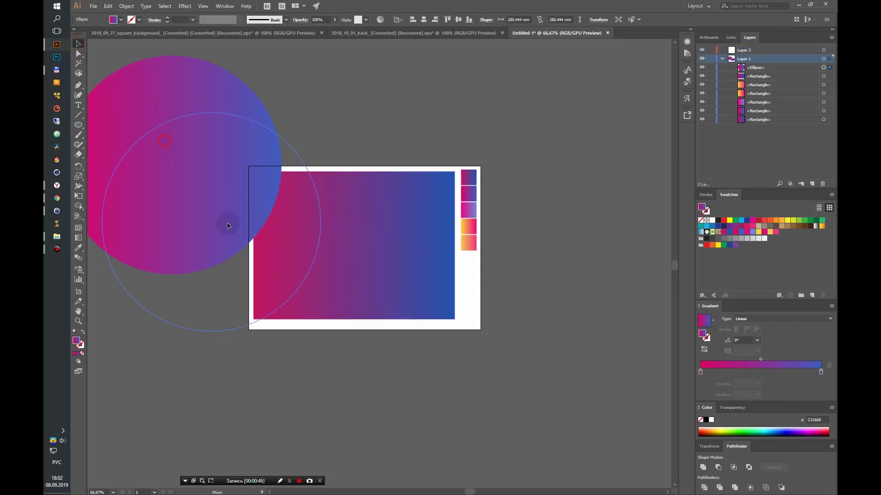
{"action": "left_click", "coordinate": [563, 267]}
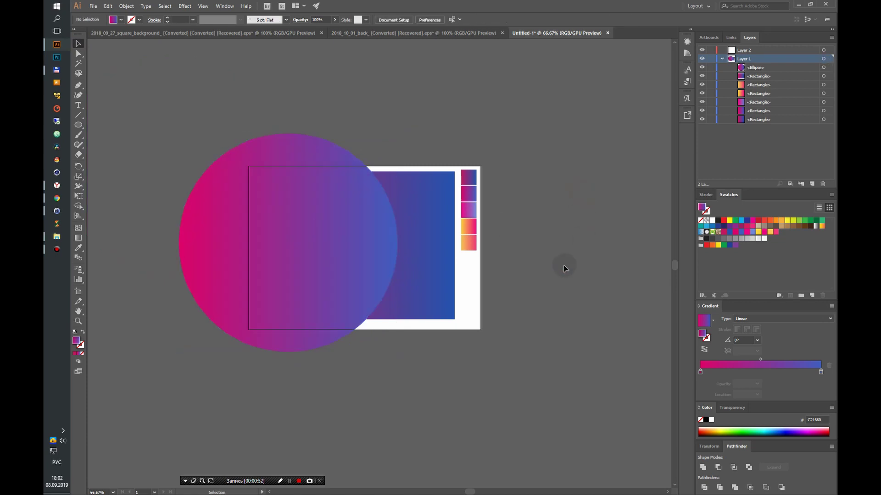
{"action": "left_click_drag", "start_coordinate": [333, 267], "coordinate": [346, 267]}
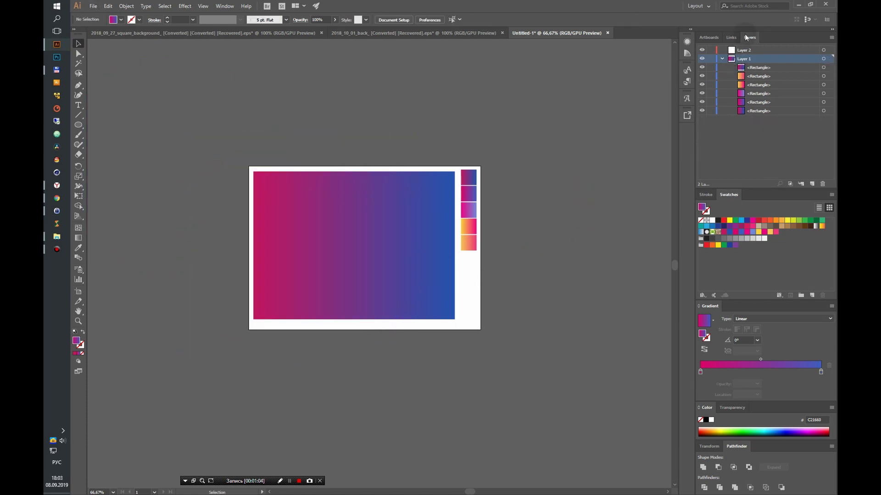
{"action": "left_click_drag", "start_coordinate": [736, 66], "coordinate": [744, 50]}
Add Layer 3 and copy the circle into it, undoing a trial recolour and move
{"action": "left_click", "coordinate": [812, 184]}
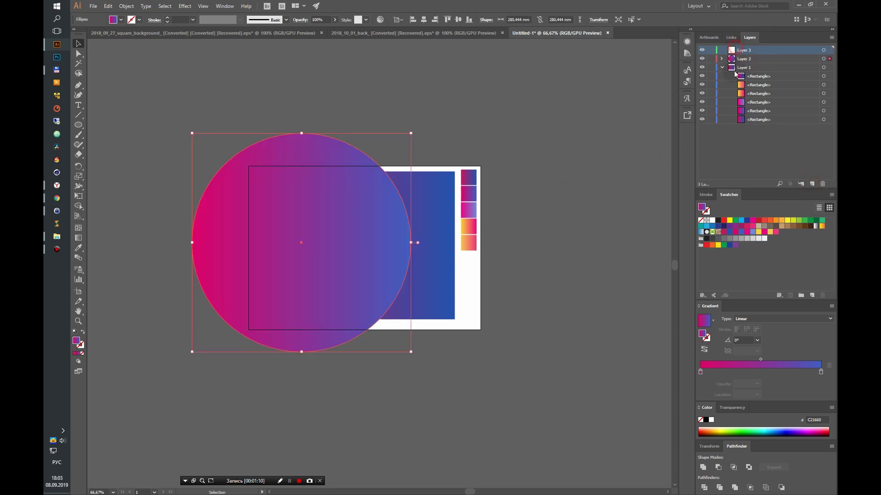
{"action": "left_click", "coordinate": [739, 50]}
{"action": "left_click_drag", "start_coordinate": [372, 269], "coordinate": [345, 268]}
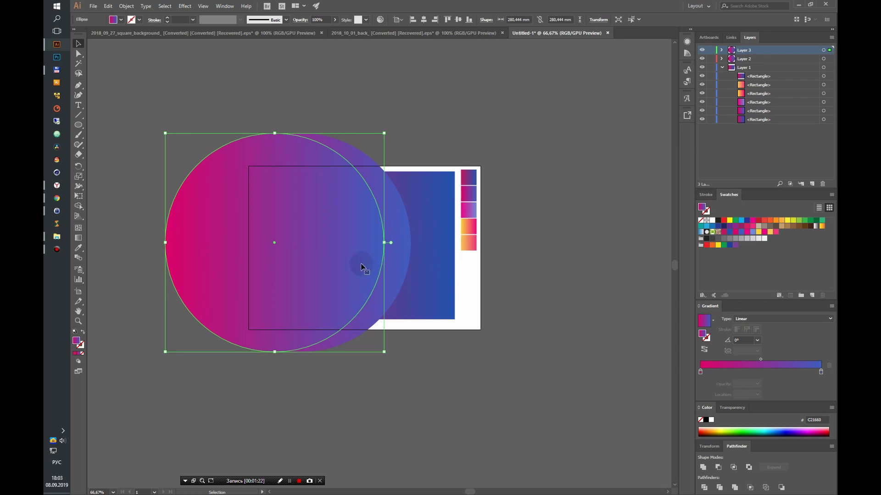
{"action": "key", "text": "i"}
{"action": "left_click", "coordinate": [468, 211]}
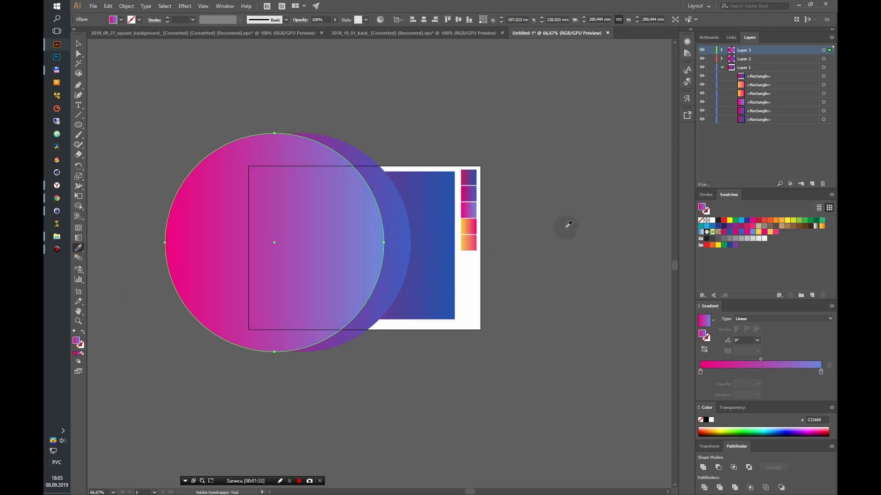
{"action": "key", "text": "ctrl+z"}
{"action": "key", "text": "ctrl+z"}
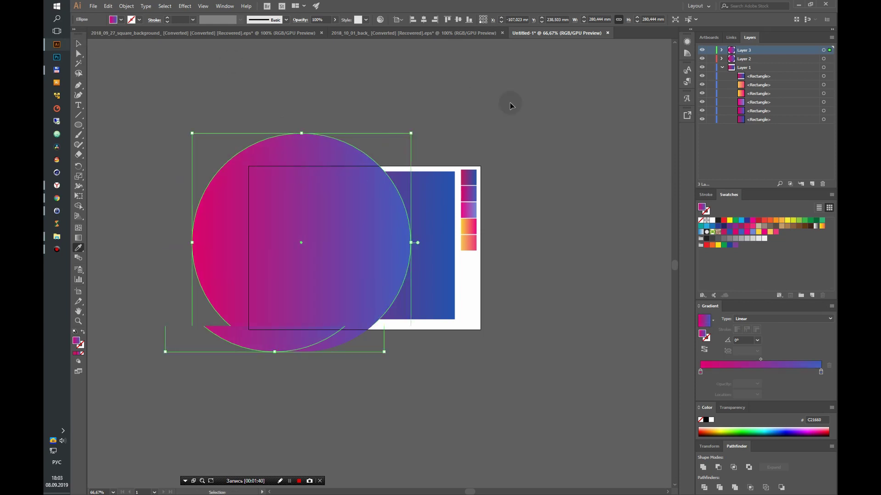
Enlarge both circles together, then shrink the Layer 3 circle to about 245 mm
{"action": "left_click", "coordinate": [78, 44]}
{"action": "left_click_drag", "start_coordinate": [410, 133], "coordinate": [389, 167]}
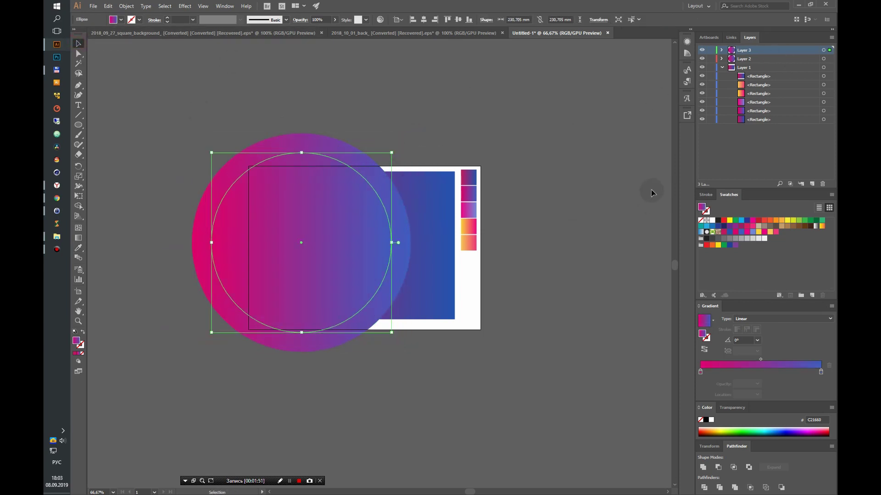
{"action": "left_click", "coordinate": [824, 59], "text": "shift"}
{"action": "left_click_drag", "start_coordinate": [410, 133], "coordinate": [427, 117]}
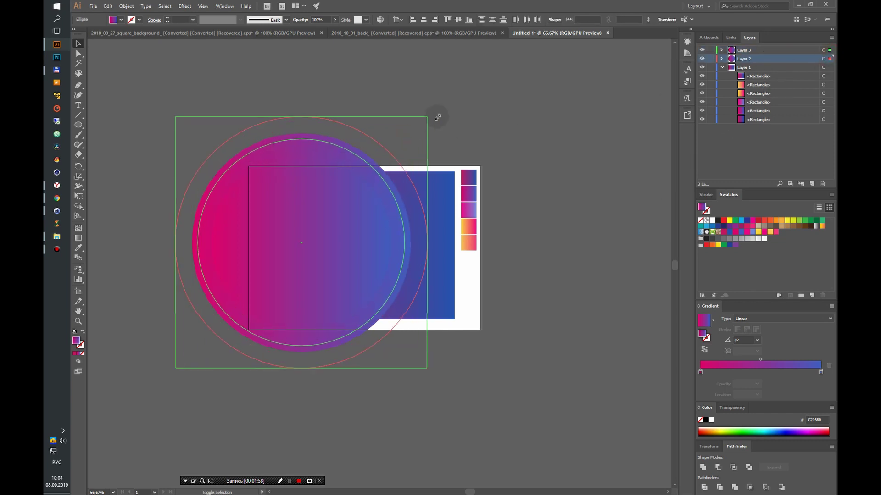
{"action": "left_click", "coordinate": [824, 59]}
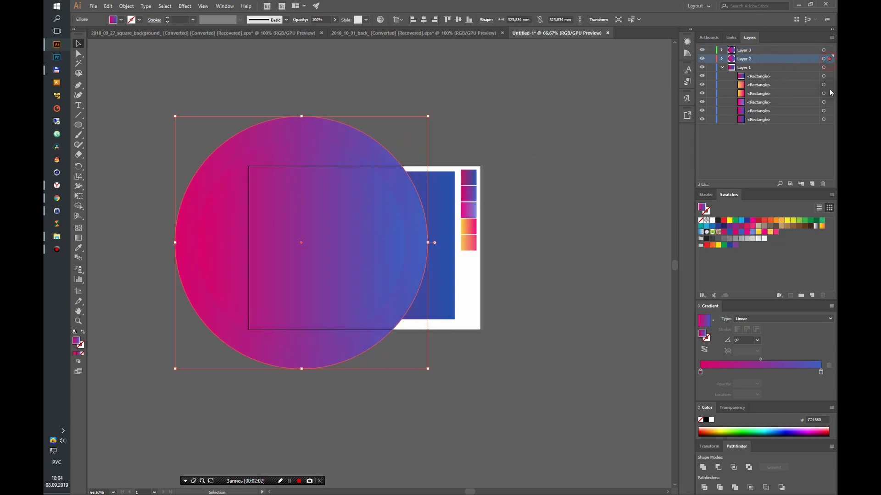
{"action": "left_click", "coordinate": [823, 50]}
{"action": "left_click_drag", "start_coordinate": [406, 135], "coordinate": [397, 147]}
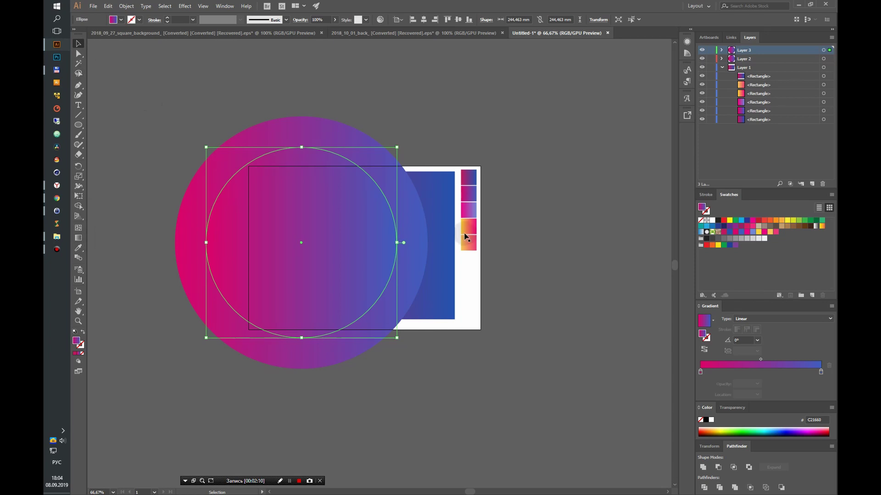
Fill the inner circle with the lighter pink-to-light-blue swatch gradient and deselect
{"action": "key", "text": "i"}
{"action": "left_click", "coordinate": [463, 248]}
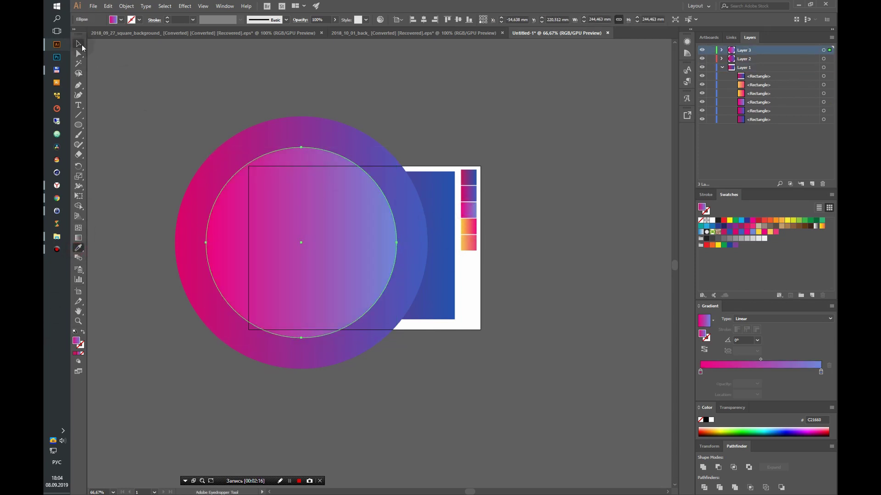
{"action": "left_click", "coordinate": [80, 44]}
{"action": "left_click", "coordinate": [520, 172]}
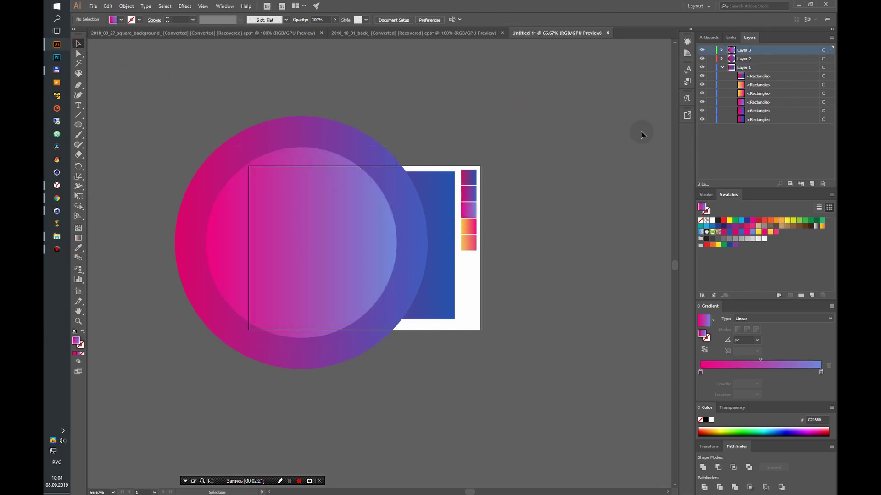
Enlarge both circles together and nudge the inner one right to re-centre it
{"action": "left_click", "coordinate": [823, 59]}
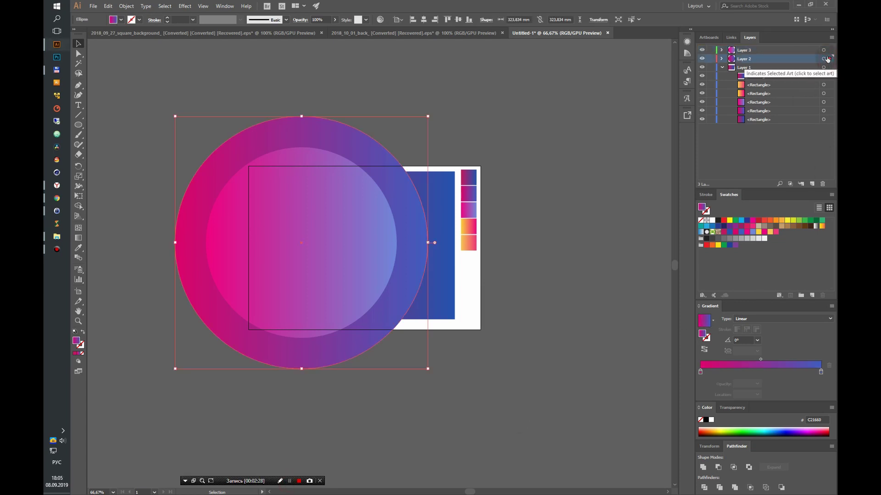
{"action": "left_click_drag", "start_coordinate": [428, 117], "coordinate": [466, 92]}
{"action": "left_click_drag", "start_coordinate": [338, 251], "coordinate": [417, 261]}
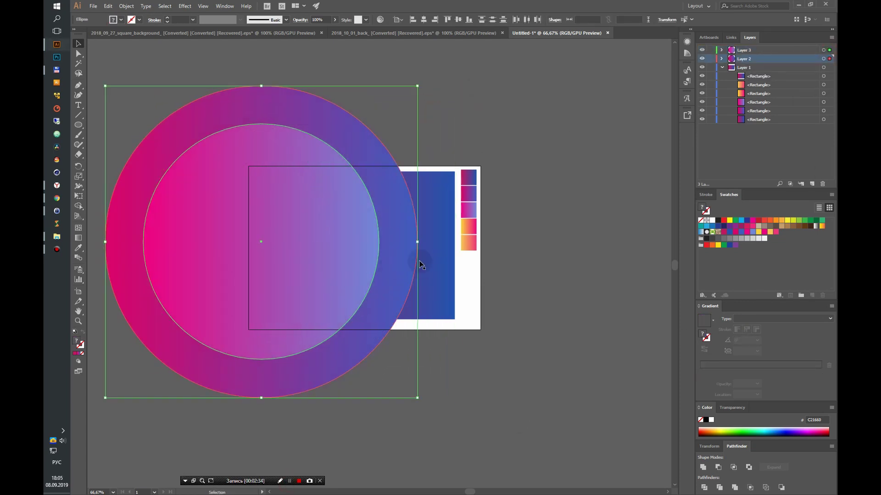
{"action": "left_click", "coordinate": [824, 59]}
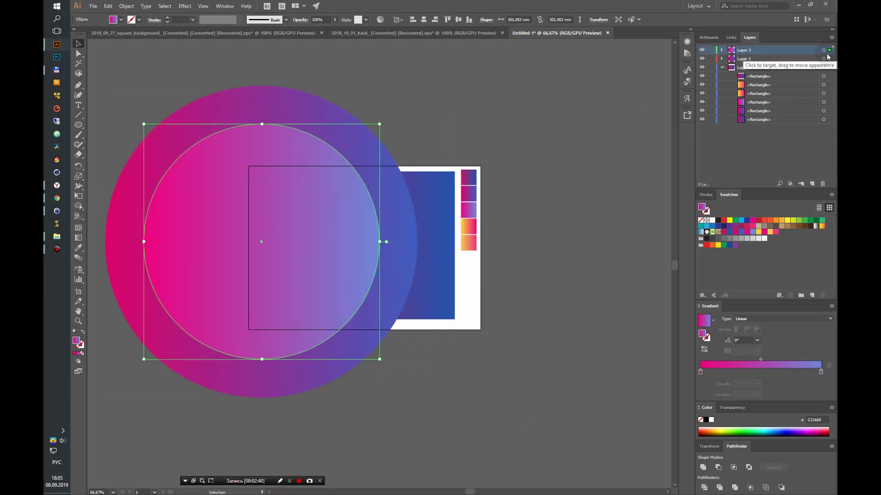
{"action": "key", "text": "Right"}
{"action": "key", "text": "Right"}
{"action": "key", "text": "Right"}
{"action": "left_click", "coordinate": [609, 141]}
{"action": "left_click", "coordinate": [338, 224]}
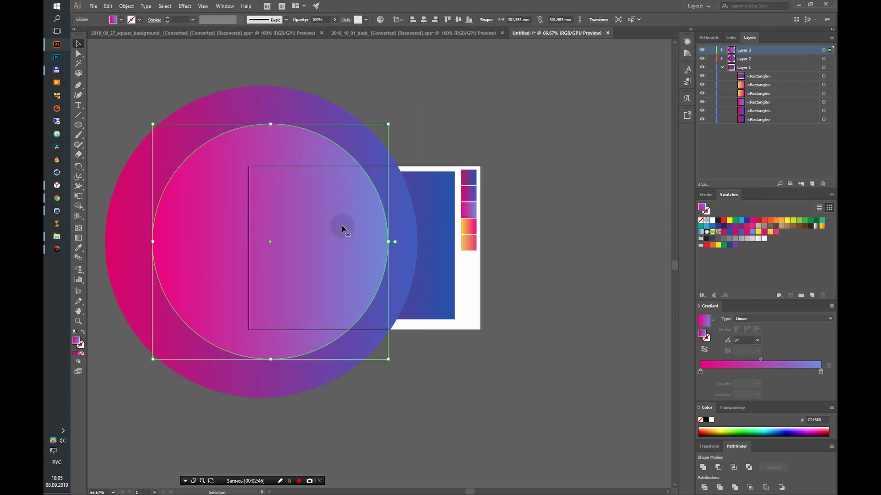
Add Layer 4, move the inner circle onto it, and make a smaller centred copy
{"action": "left_click", "coordinate": [812, 184]}
{"action": "left_click_drag", "start_coordinate": [830, 59], "coordinate": [829, 50]}
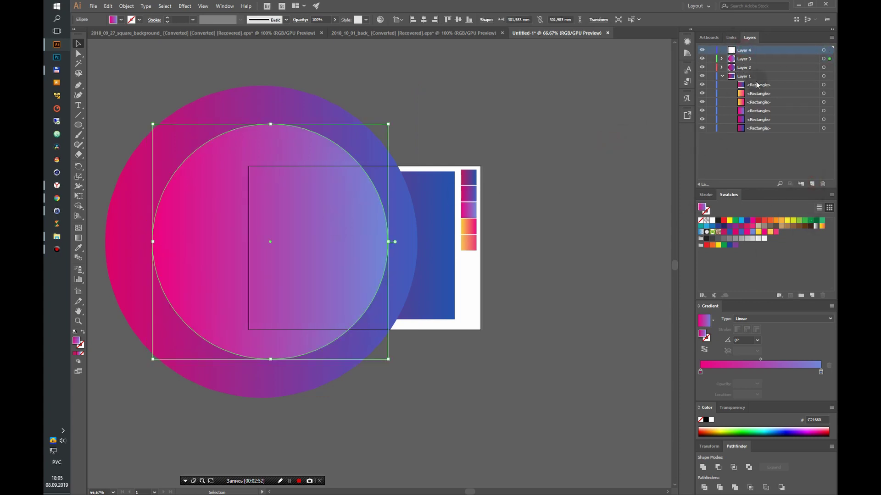
{"action": "left_click_drag", "start_coordinate": [388, 124], "coordinate": [358, 153]}
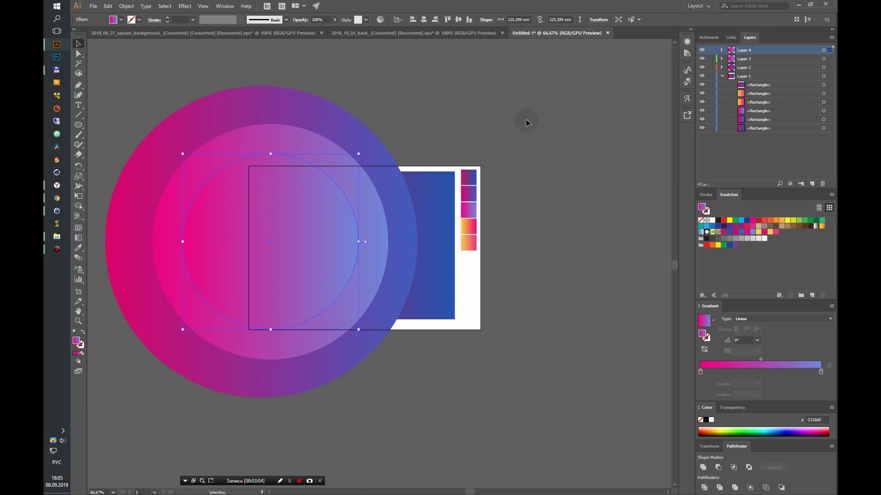
{"action": "left_click", "coordinate": [829, 67], "text": "shift"}
{"action": "left_click", "coordinate": [830, 59], "text": "shift"}
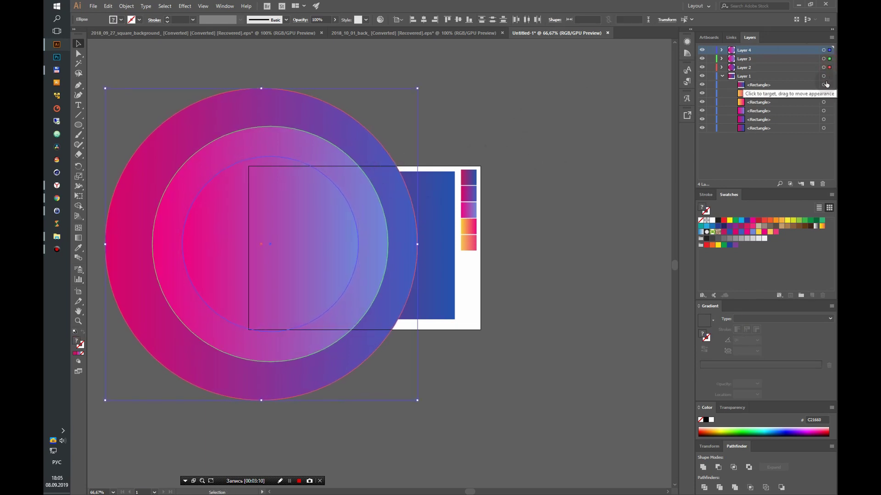
{"action": "left_click", "coordinate": [315, 236]}
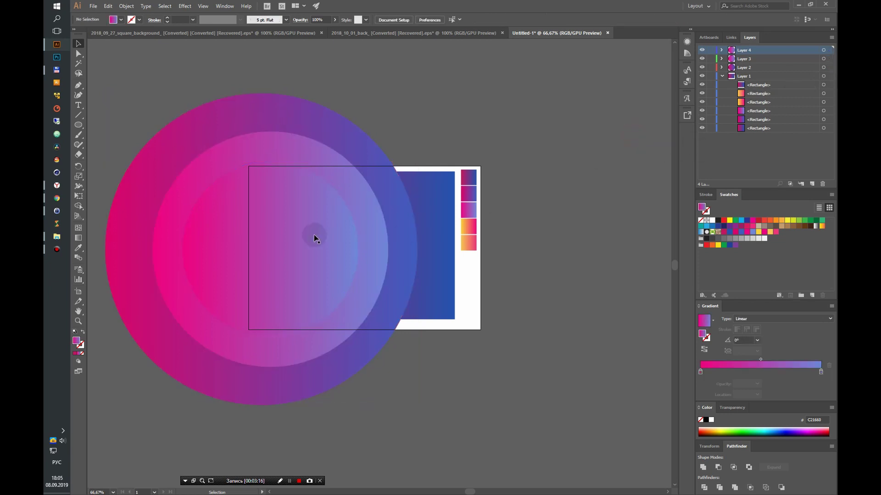
Give the smallest circle the yellow-to-pink swatch gradient and deselect
{"action": "key", "text": "i"}
{"action": "left_click", "coordinate": [467, 228]}
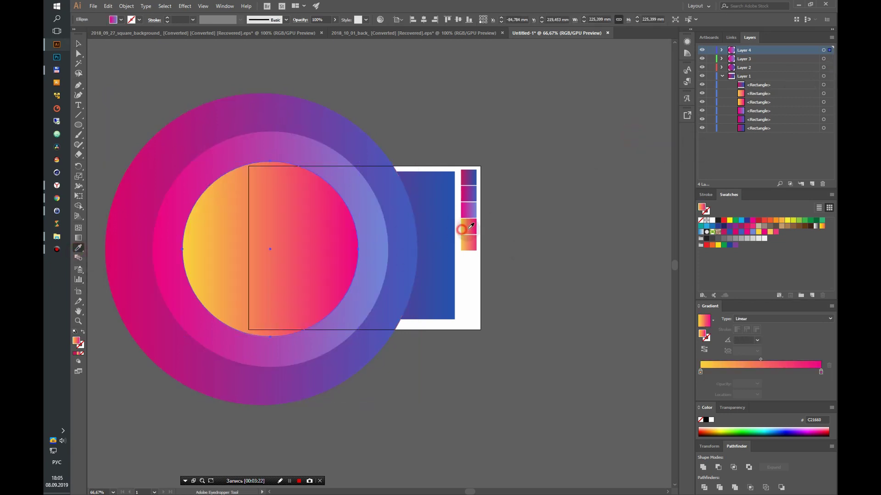
{"action": "key", "text": "v"}
{"action": "left_click", "coordinate": [543, 146]}
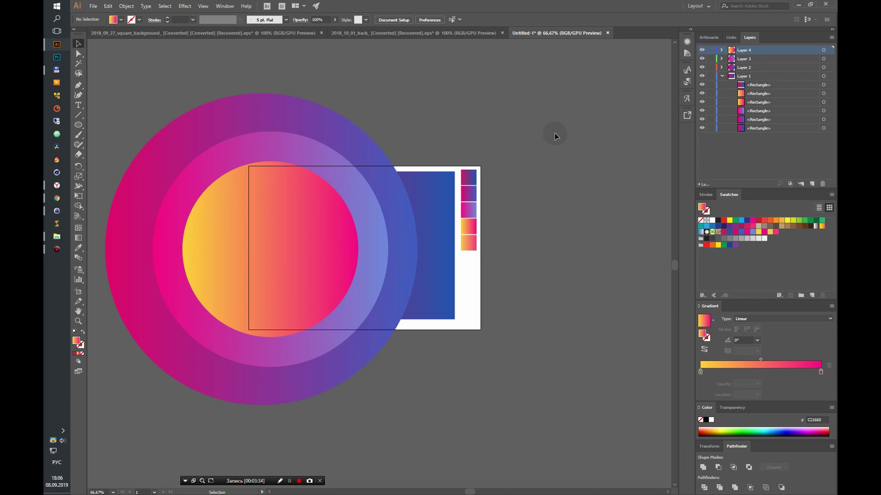
Move the smallest circle into new Layer 5, add an empty Layer 6, and lock the layers below
{"action": "left_click", "coordinate": [812, 183]}
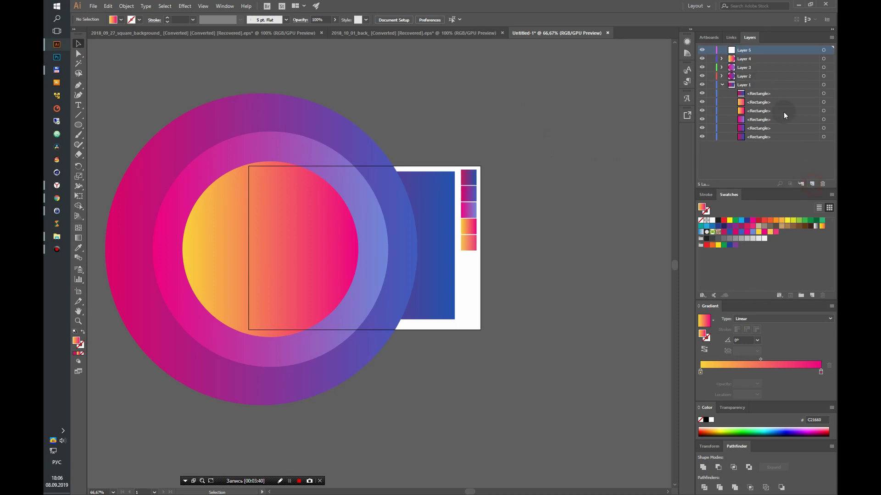
{"action": "left_click", "coordinate": [828, 59]}
{"action": "left_click_drag", "start_coordinate": [830, 59], "coordinate": [829, 50]}
{"action": "left_click_drag", "start_coordinate": [238, 222], "coordinate": [347, 236]}
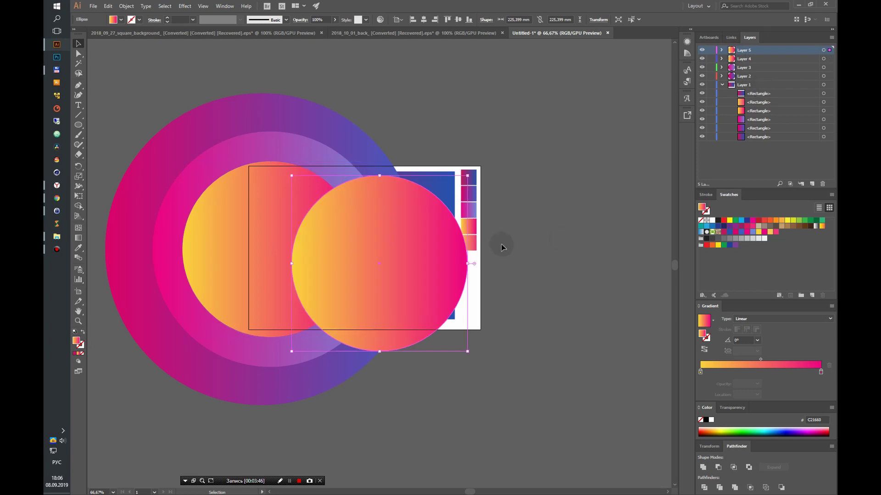
{"action": "key", "text": "ctrl+z"}
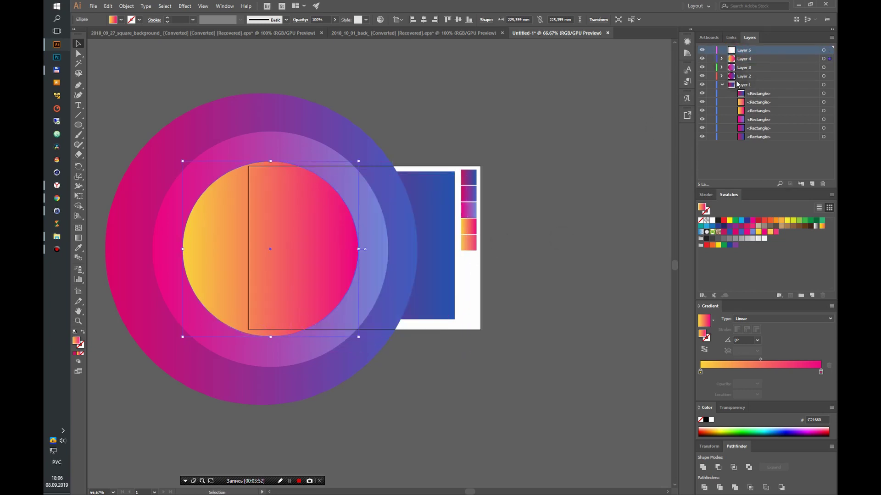
{"action": "left_click", "coordinate": [812, 183]}
{"action": "left_click_drag", "start_coordinate": [711, 58], "coordinate": [713, 76]}
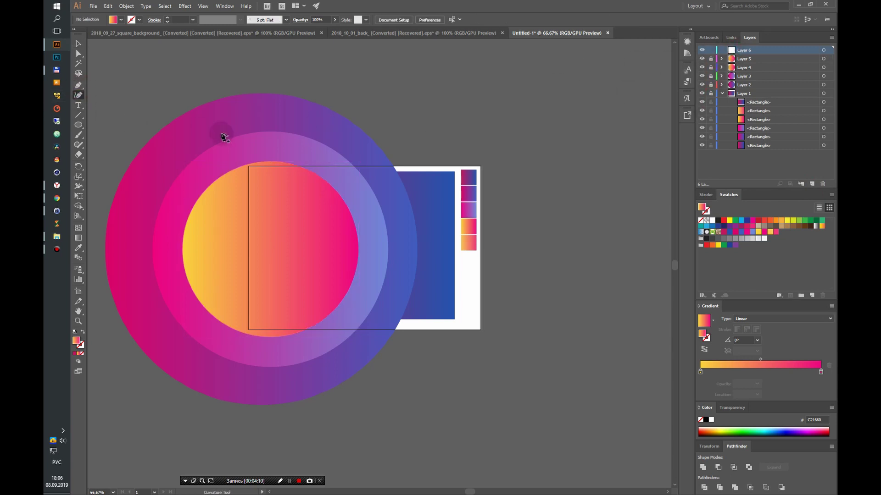
Draw a closed wave-shaped path with the Pen tool over the circles' lower left
{"action": "key", "text": "p"}
{"action": "left_click", "coordinate": [365, 156]}
{"action": "left_click_drag", "start_coordinate": [310, 170], "coordinate": [295, 184]}
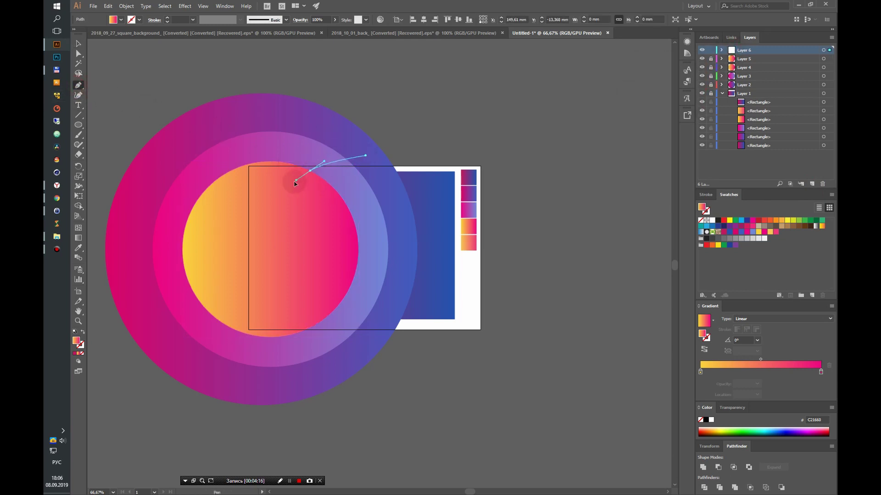
{"action": "left_click", "coordinate": [292, 184]}
{"action": "left_click", "coordinate": [282, 214]}
{"action": "left_click", "coordinate": [273, 242]}
{"action": "left_click", "coordinate": [248, 278]}
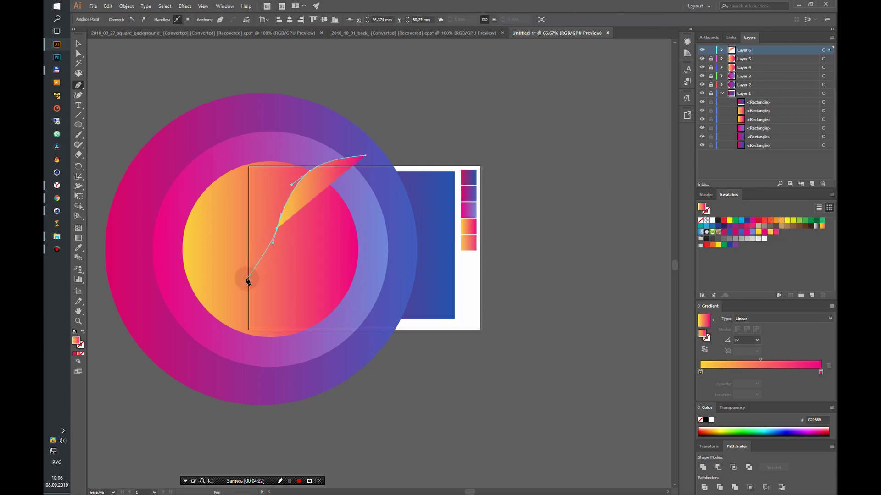
{"action": "left_click", "coordinate": [184, 287]}
{"action": "left_click", "coordinate": [157, 288]}
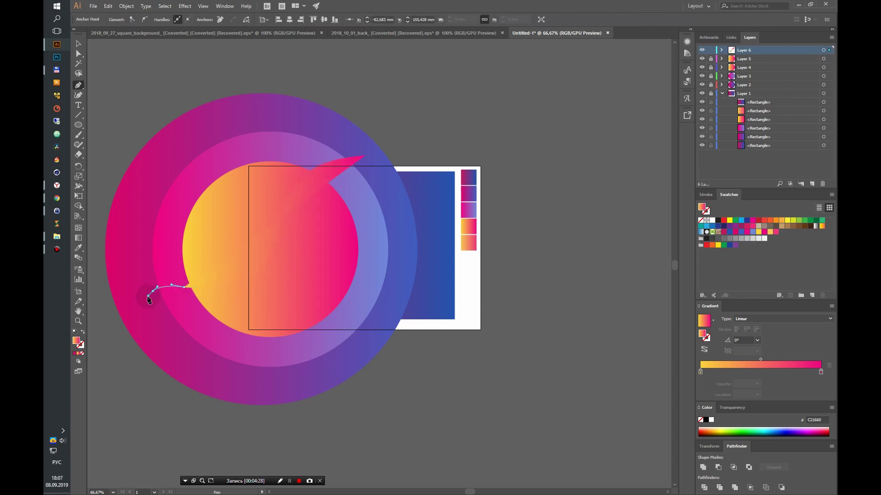
{"action": "left_click", "coordinate": [149, 345]}
{"action": "left_click", "coordinate": [270, 363]}
{"action": "left_click", "coordinate": [379, 348]}
{"action": "left_click", "coordinate": [365, 156]}
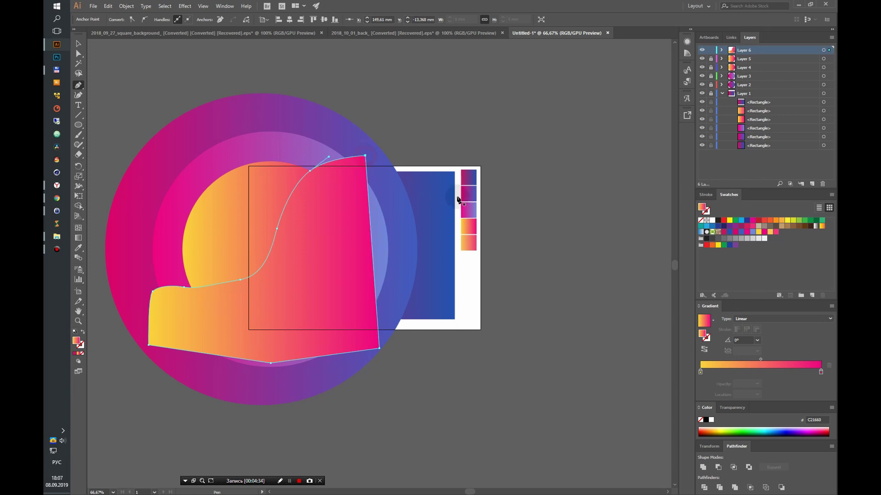
Adjust a curve of the wave outline with Direct Selection and select the whole path
{"action": "left_click", "coordinate": [79, 53]}
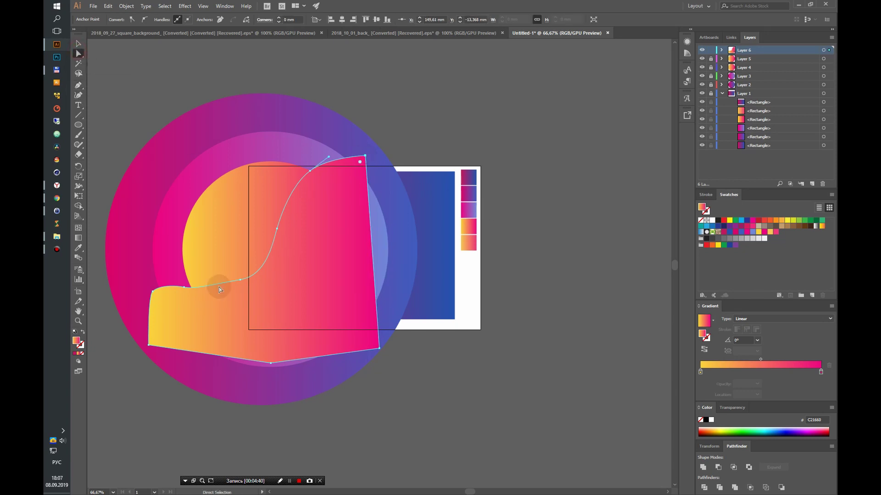
{"action": "left_click_drag", "start_coordinate": [219, 289], "coordinate": [218, 290]}
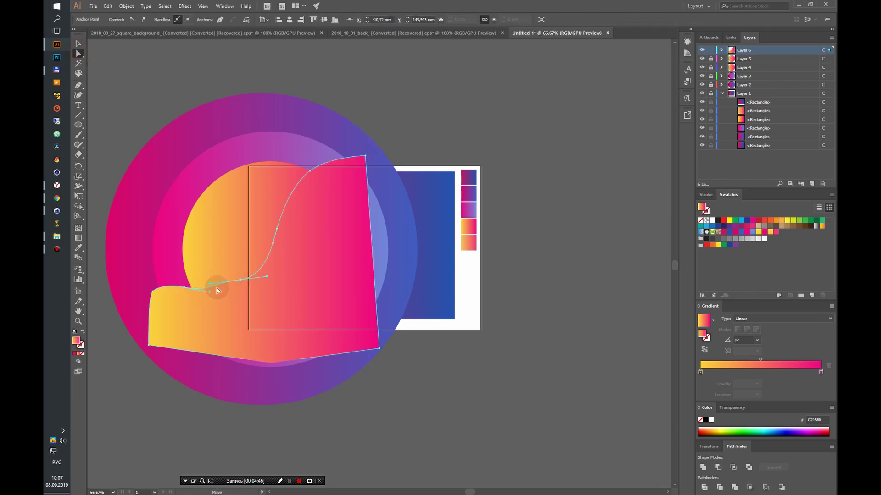
{"action": "left_click", "coordinate": [266, 253]}
{"action": "left_click", "coordinate": [168, 291]}
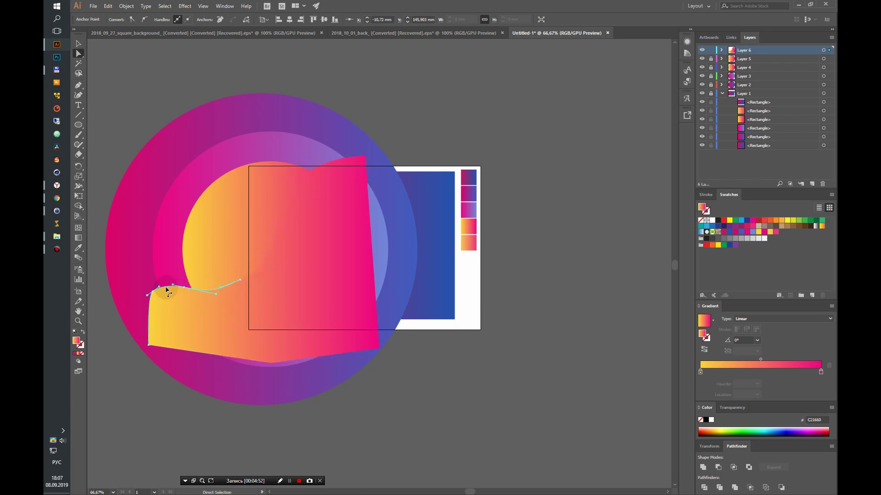
{"action": "left_click", "coordinate": [294, 212]}
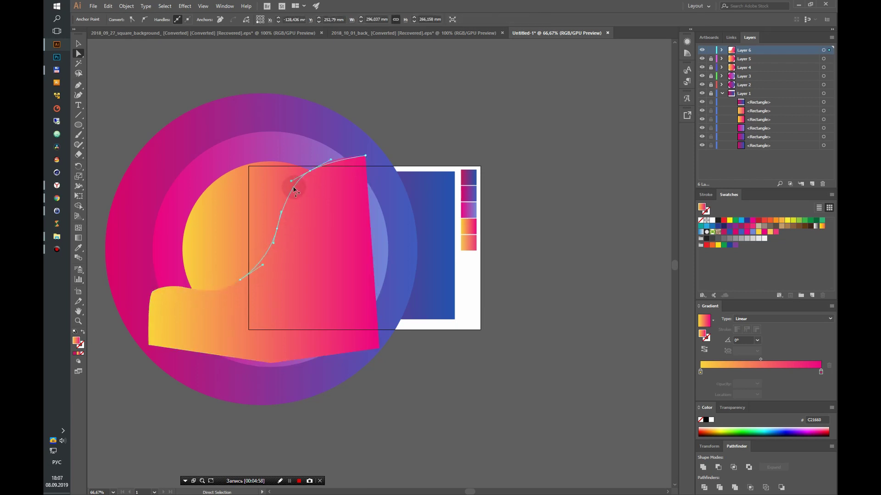
Reshape the wave's left shoulder, converting its corner anchor into a smooth rounded curve
{"action": "key", "text": "v"}
{"action": "left_click", "coordinate": [327, 268]}
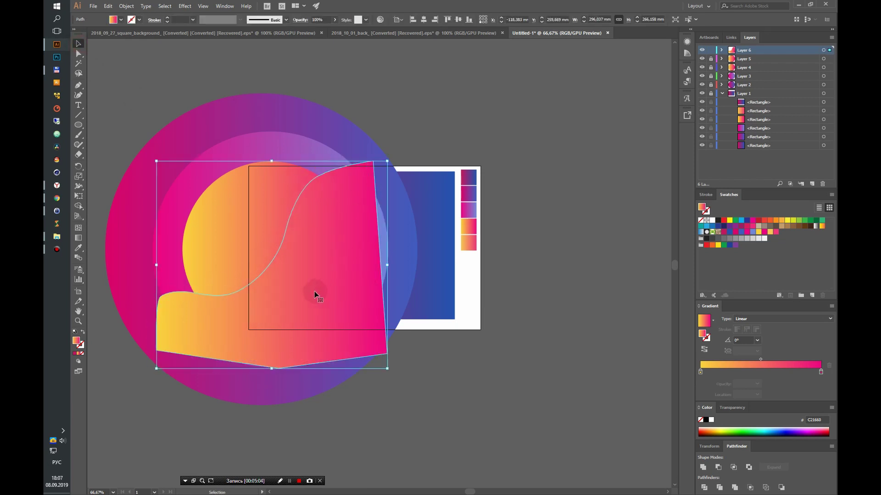
{"action": "key", "text": "a"}
{"action": "left_click_drag", "start_coordinate": [221, 297], "coordinate": [222, 294]}
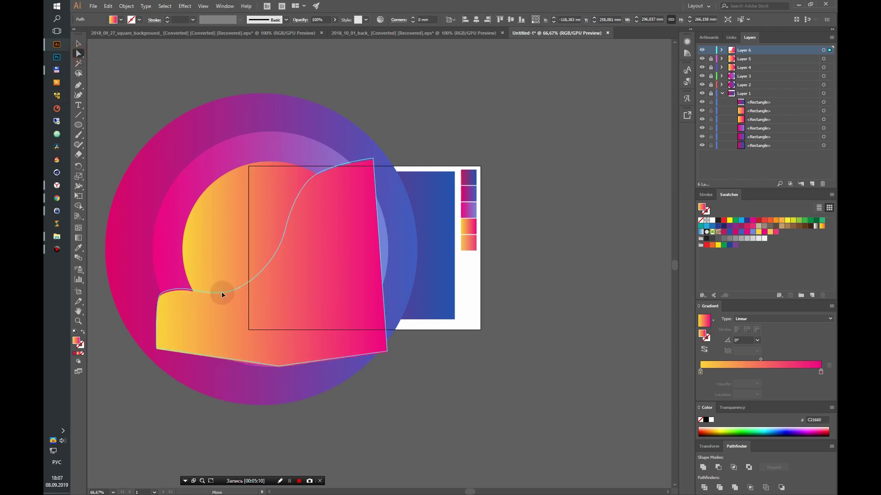
{"action": "left_click", "coordinate": [249, 284]}
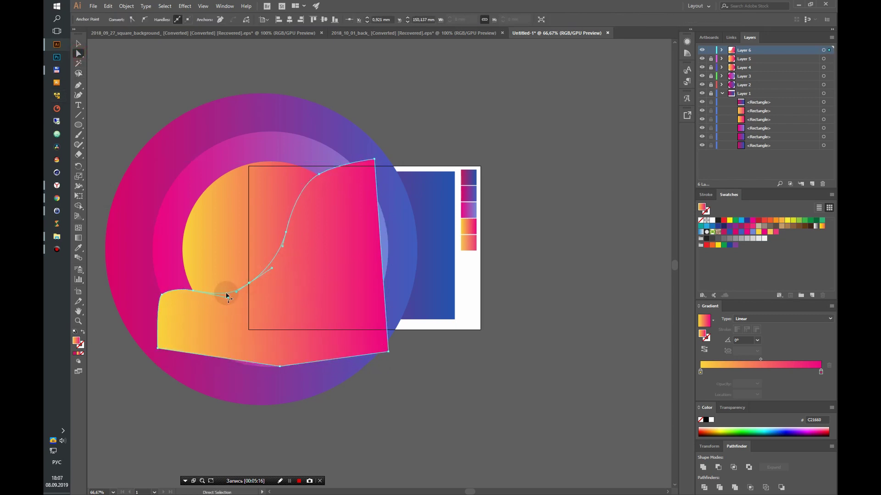
{"action": "left_click_drag", "start_coordinate": [226, 295], "coordinate": [226, 293]}
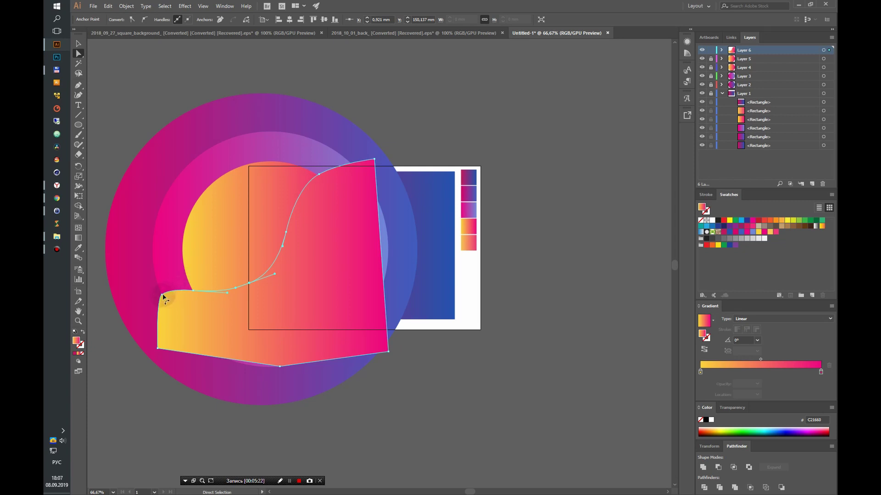
{"action": "left_click_drag", "start_coordinate": [163, 297], "coordinate": [181, 287]}
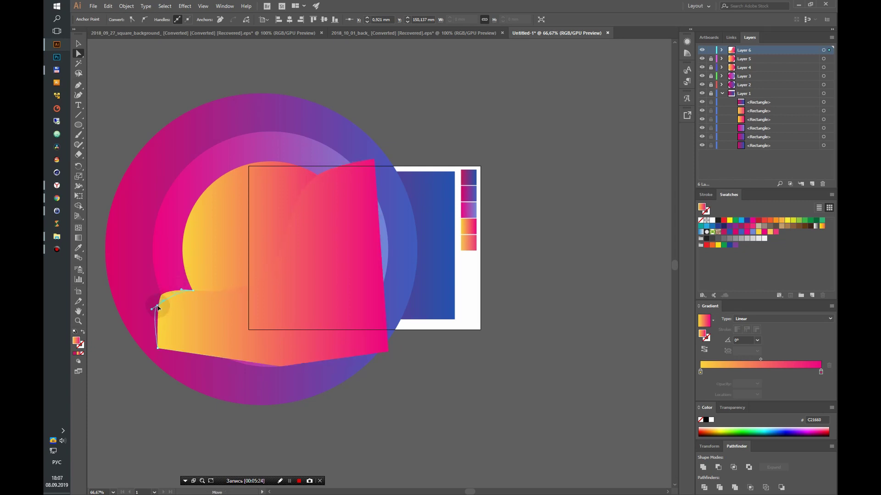
Select the whole wave path and shift it slightly right and up
{"action": "left_click", "coordinate": [222, 295]}
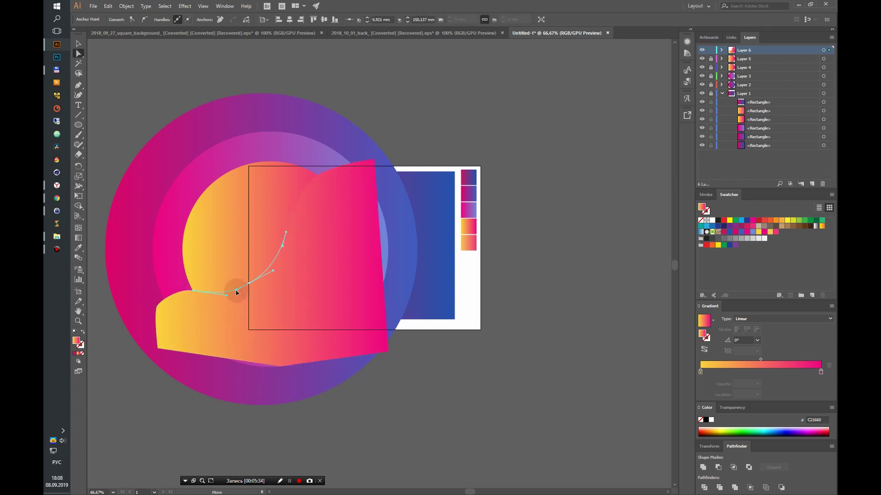
{"action": "left_click", "coordinate": [334, 273]}
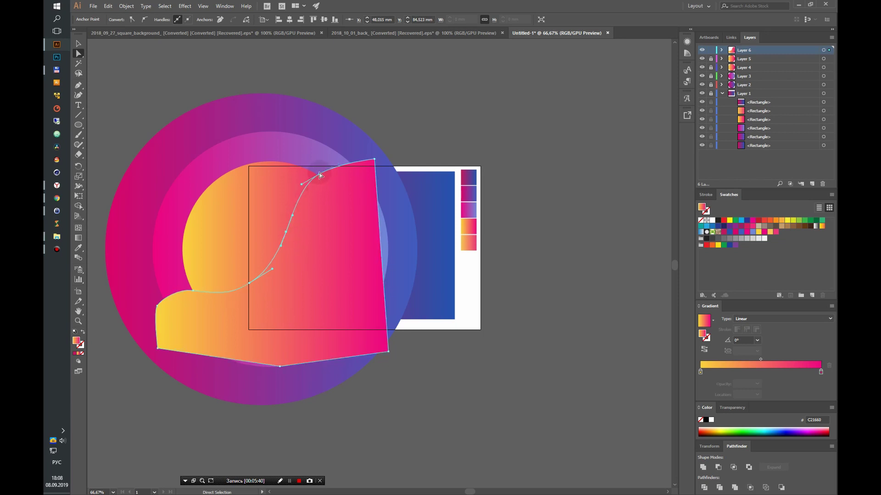
{"action": "left_click", "coordinate": [334, 241]}
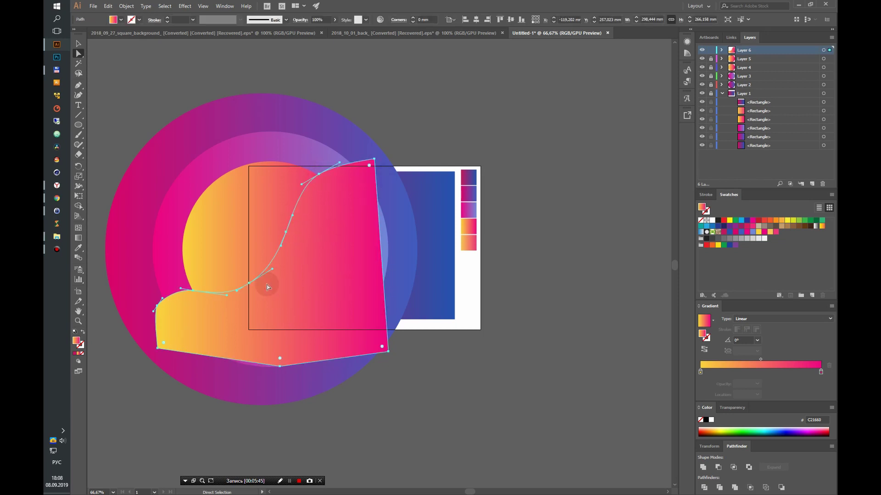
{"action": "left_click_drag", "start_coordinate": [249, 284], "coordinate": [281, 263]}
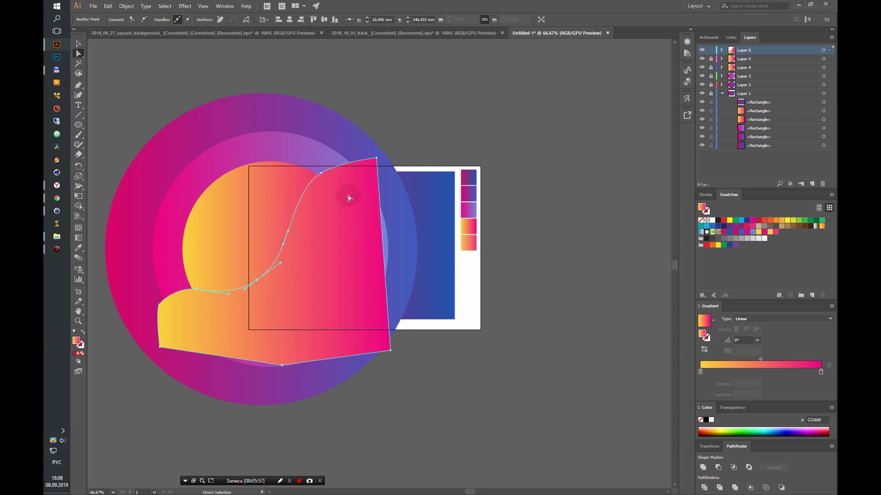
Intersect the wave with the innermost circle in Pathfinder so its S-curve splits that circle
{"action": "left_click", "coordinate": [830, 59], "text": "shift"}
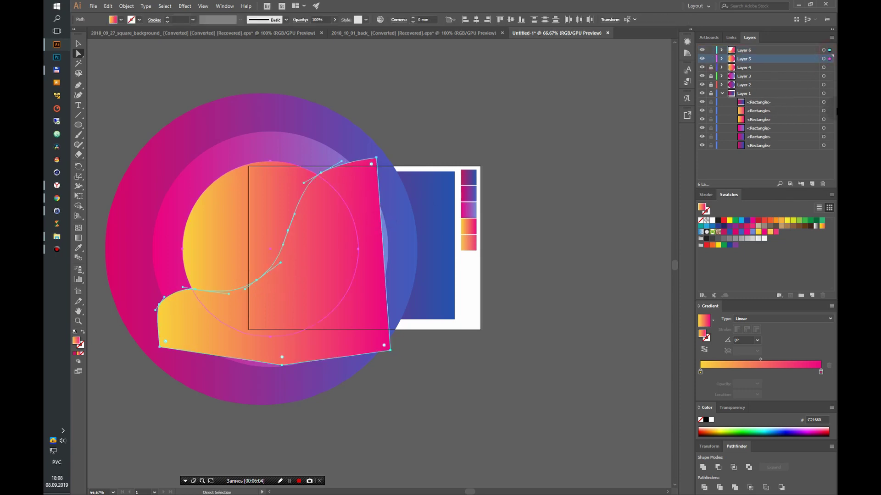
{"action": "left_click", "coordinate": [751, 488]}
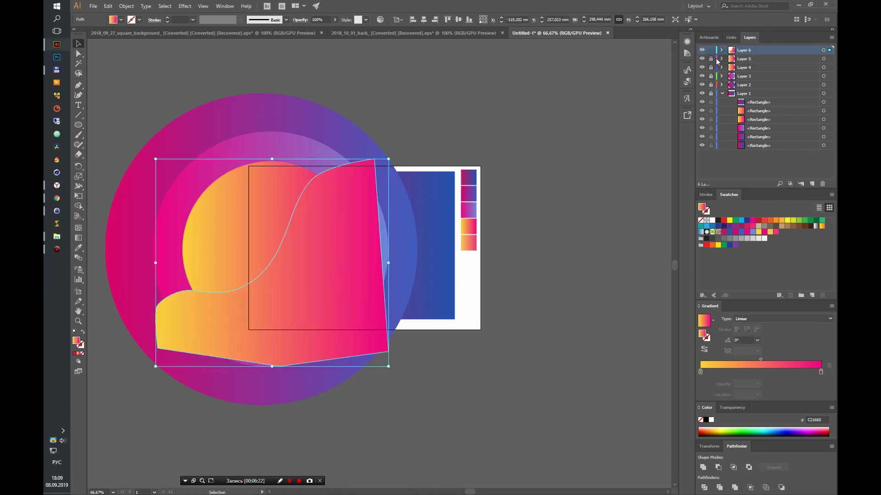
{"action": "mouse_move", "coordinate": [336, 307]}
{"action": "left_mouse_down"}
{"action": "mouse_move", "coordinate": [328, 297]}
{"action": "mouse_move", "coordinate": [342, 309]}
{"action": "left_mouse_up"}
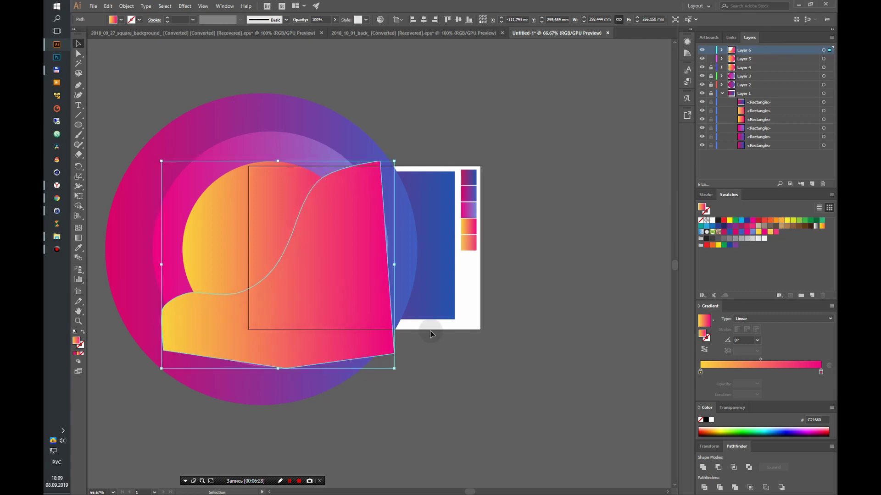
{"action": "key", "text": "ctrl+a"}
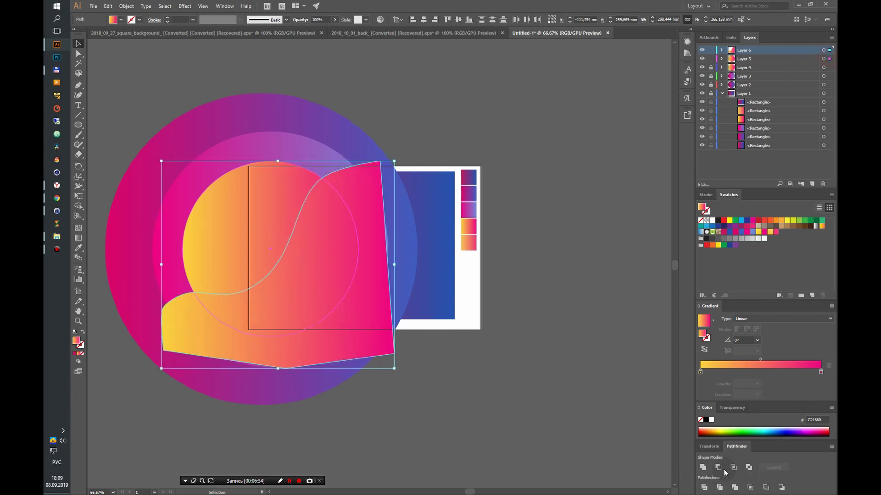
{"action": "left_click", "coordinate": [733, 467]}
{"action": "left_click", "coordinate": [565, 218]}
{"action": "left_click", "coordinate": [324, 305]}
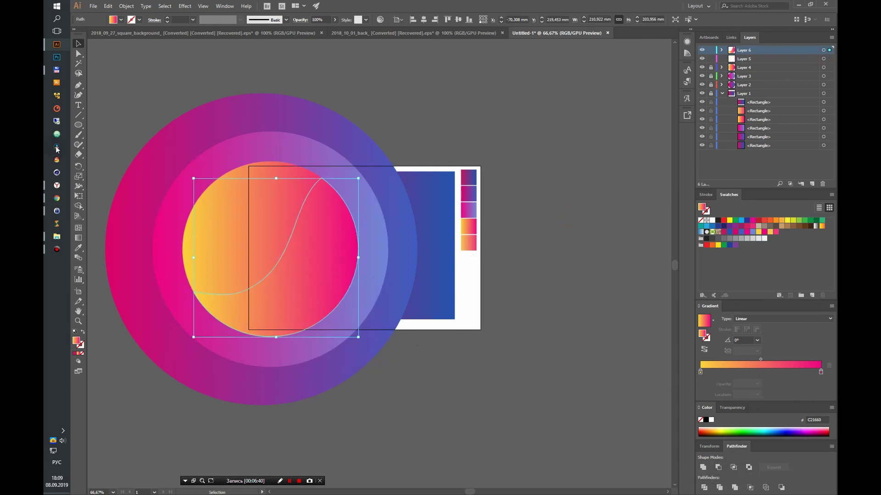
{"action": "key", "text": "i"}
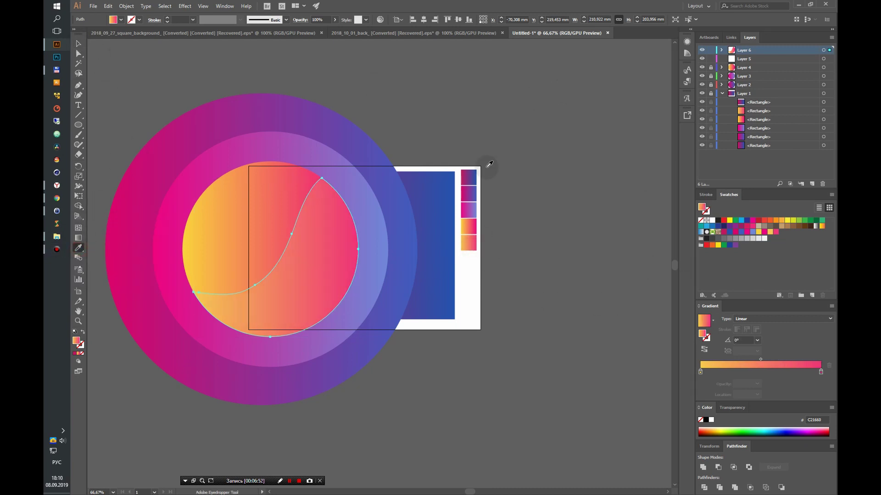
Reposition and widen the Layer 1 rectangle's radial gradient, rotating it to about -65°
{"action": "key", "text": "v"}
{"action": "left_click", "coordinate": [743, 93]}
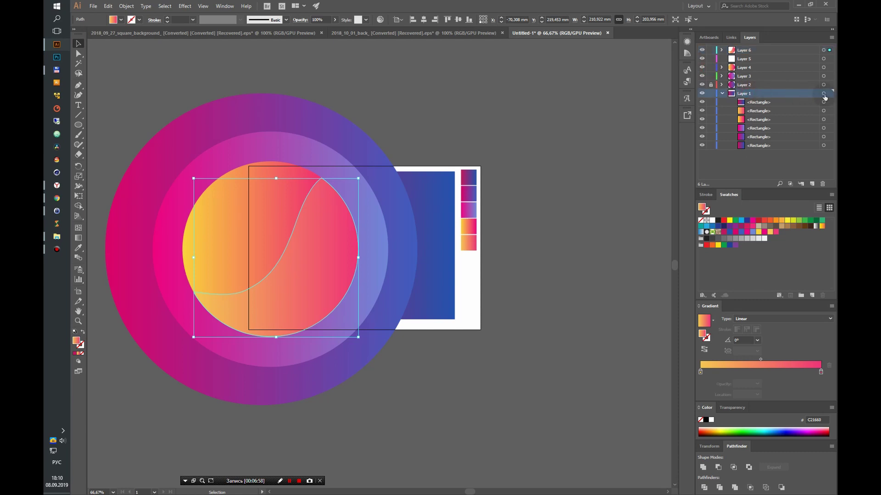
{"action": "left_click", "coordinate": [824, 93]}
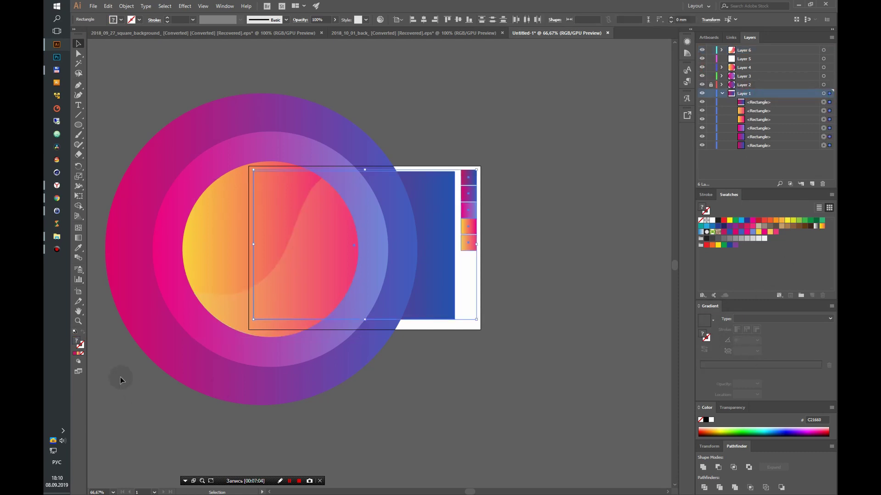
{"action": "left_click", "coordinate": [823, 102]}
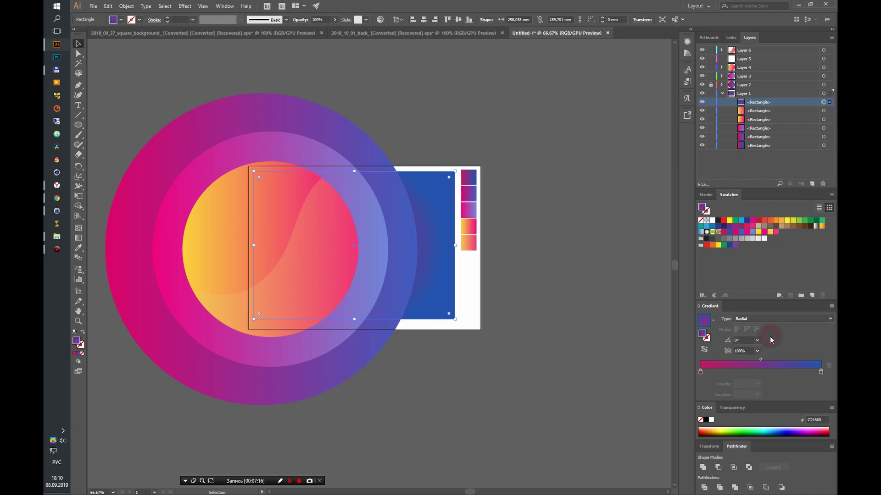
{"action": "left_click", "coordinate": [78, 238]}
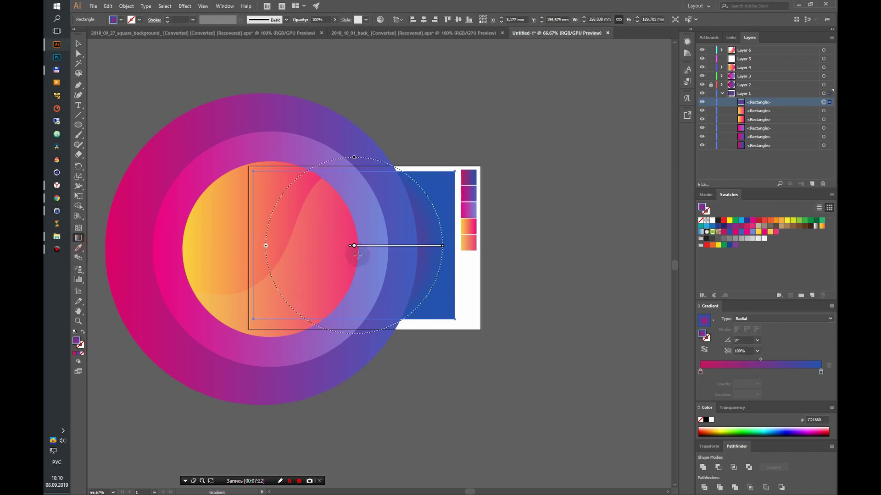
{"action": "left_click_drag", "start_coordinate": [360, 236], "coordinate": [403, 168]}
{"action": "mouse_move", "coordinate": [487, 175]}
{"action": "left_mouse_down"}
{"action": "mouse_move", "coordinate": [548, 176]}
{"action": "mouse_move", "coordinate": [438, 305]}
{"action": "left_mouse_up"}
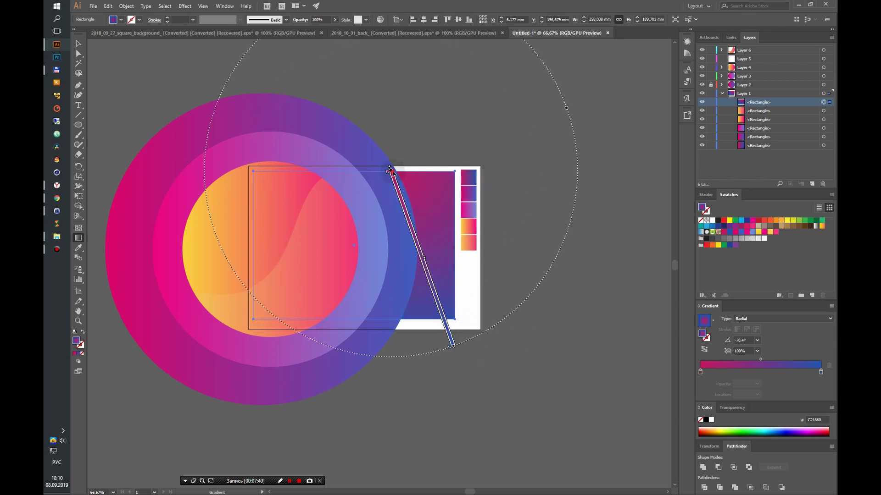
{"action": "mouse_move", "coordinate": [454, 347]}
{"action": "left_mouse_down"}
{"action": "mouse_move", "coordinate": [424, 281]}
{"action": "mouse_move", "coordinate": [451, 298]}
{"action": "left_mouse_up"}
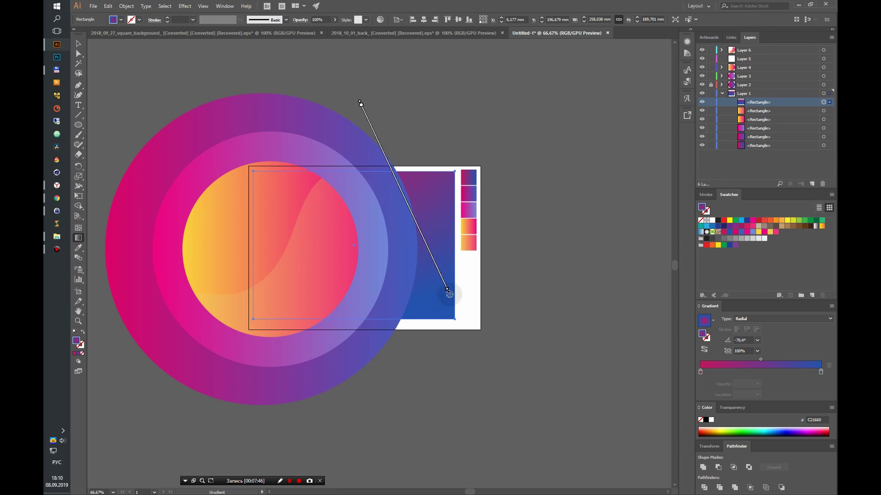
{"action": "left_click_drag", "start_coordinate": [362, 107], "coordinate": [366, 126]}
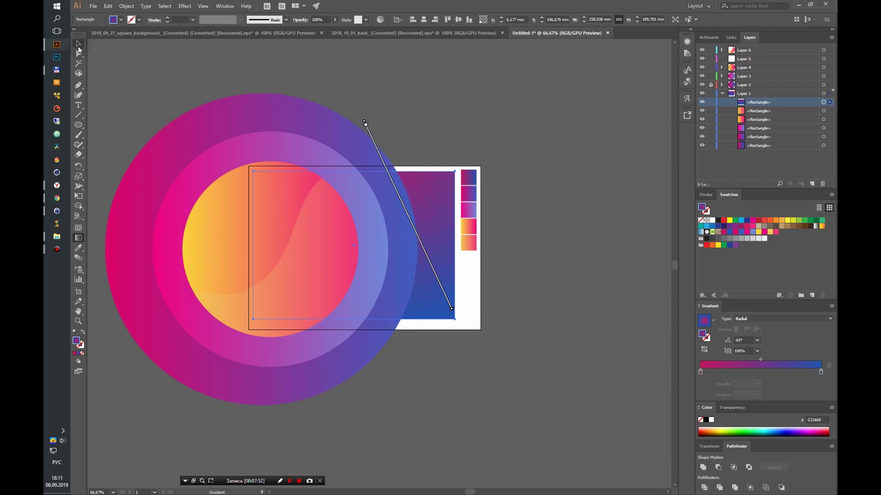
{"action": "left_click", "coordinate": [78, 45]}
{"action": "left_click", "coordinate": [565, 181]}
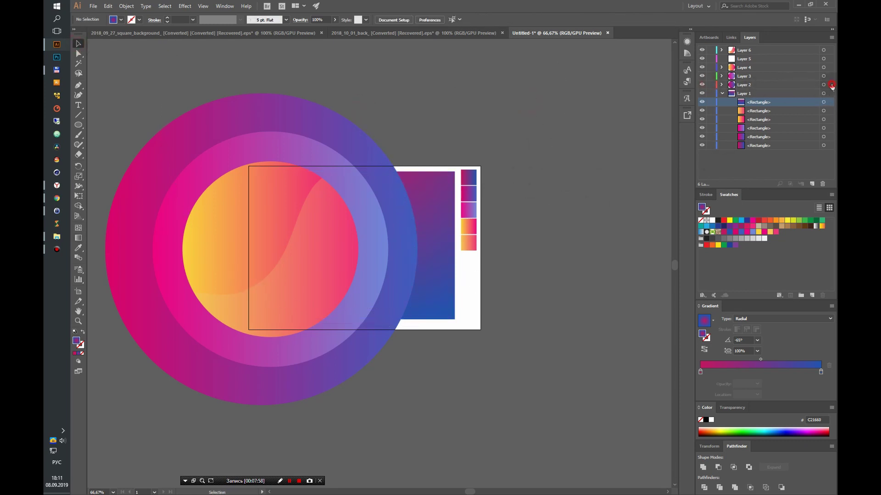
Make the outer Layer 2 circle's gradient radial, centred upper right and angled down-right
{"action": "left_click", "coordinate": [831, 85]}
{"action": "left_click", "coordinate": [782, 318]}
{"action": "left_click", "coordinate": [757, 335]}
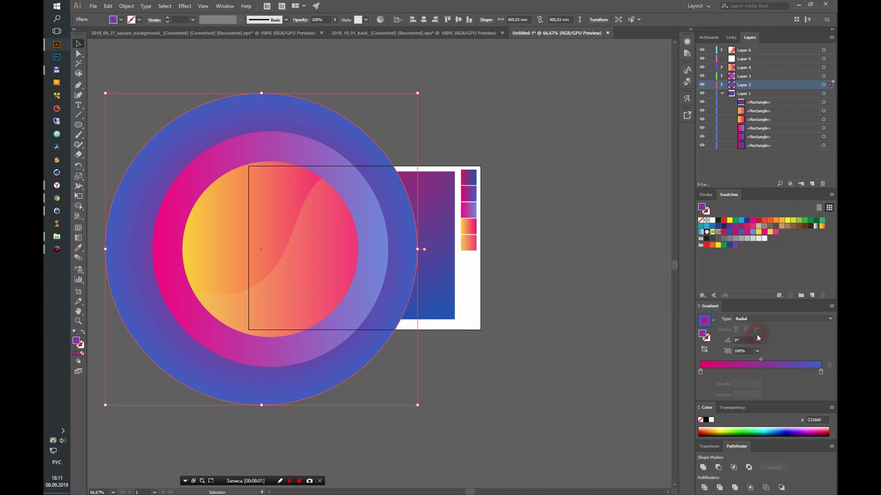
{"action": "left_click", "coordinate": [78, 238]}
{"action": "left_click_drag", "start_coordinate": [260, 250], "coordinate": [340, 174]}
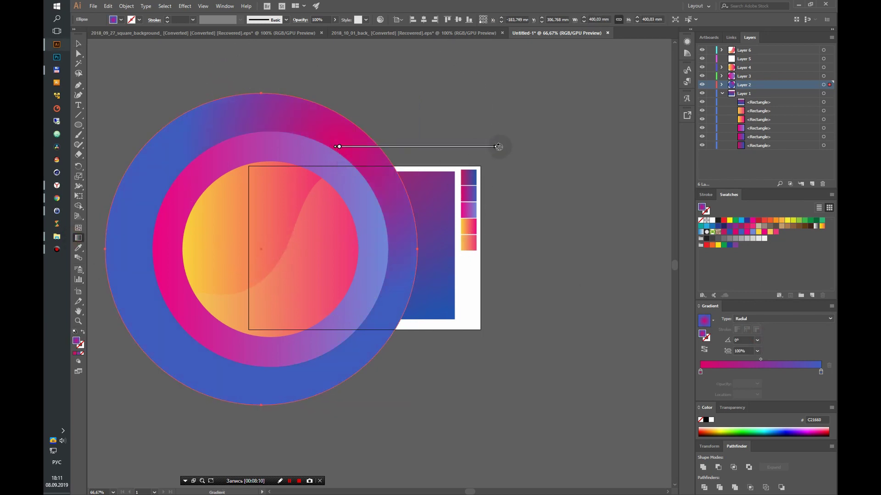
{"action": "mouse_move", "coordinate": [497, 147]}
{"action": "left_mouse_down"}
{"action": "mouse_move", "coordinate": [399, 317]}
{"action": "mouse_move", "coordinate": [420, 376]}
{"action": "mouse_move", "coordinate": [402, 320]}
{"action": "left_mouse_up"}
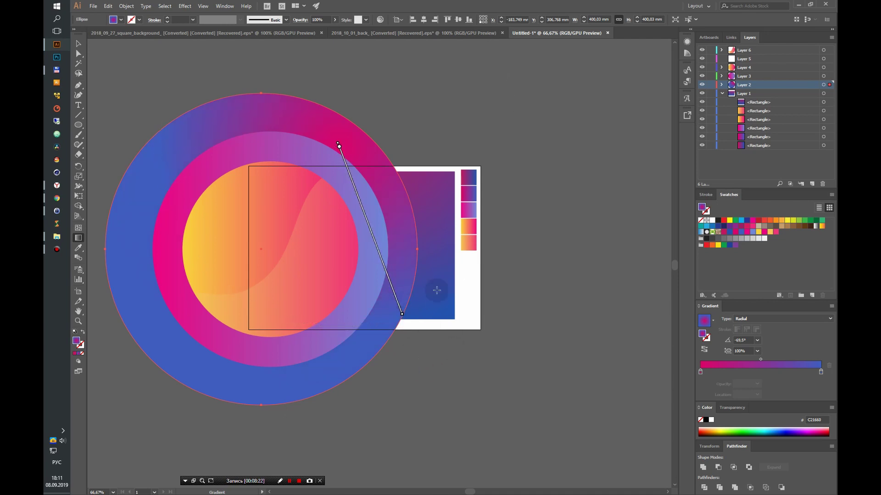
{"action": "left_click_drag", "start_coordinate": [340, 153], "coordinate": [324, 160]}
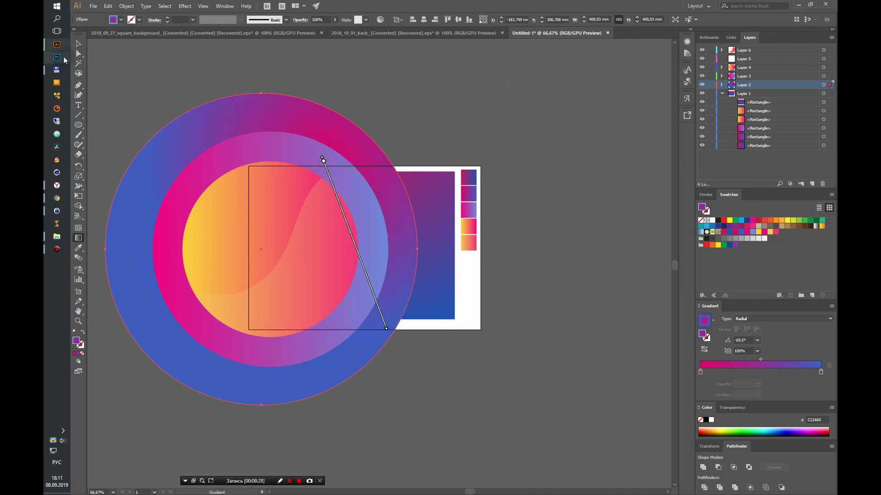
Make the middle Layer 3 ring's gradient radial, originating near its top and angled downward
{"action": "left_click", "coordinate": [824, 75]}
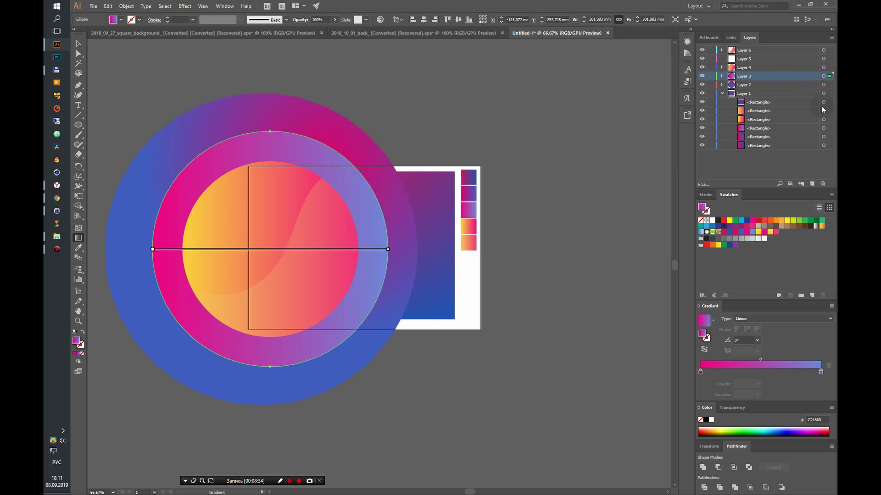
{"action": "left_click", "coordinate": [782, 319]}
{"action": "left_click", "coordinate": [743, 327]}
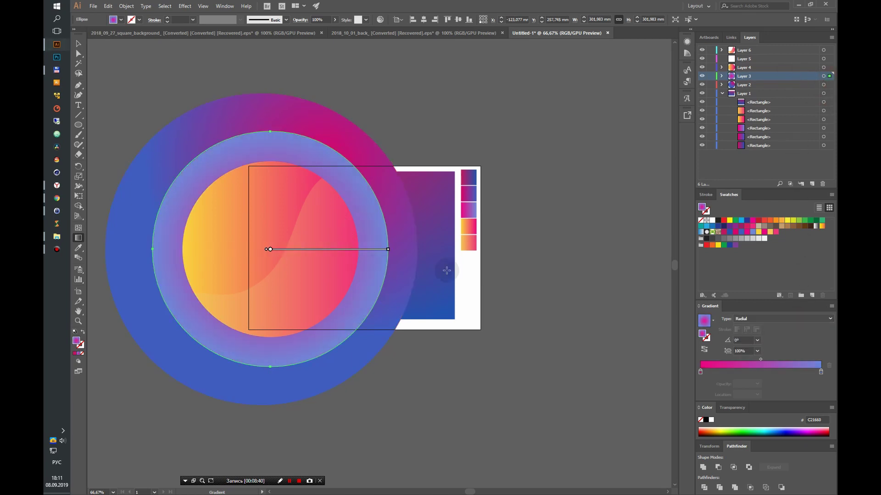
{"action": "left_click_drag", "start_coordinate": [270, 249], "coordinate": [301, 141]}
{"action": "left_click_drag", "start_coordinate": [421, 140], "coordinate": [417, 344]}
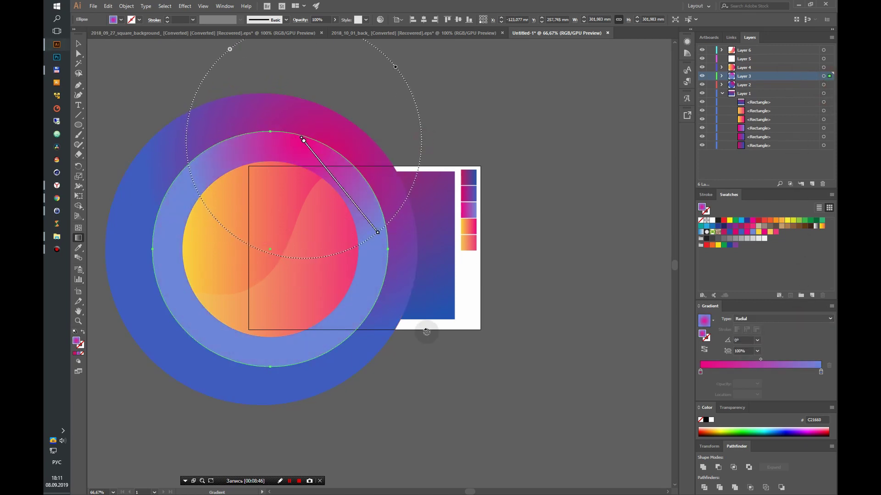
{"action": "left_click_drag", "start_coordinate": [303, 141], "coordinate": [307, 164]}
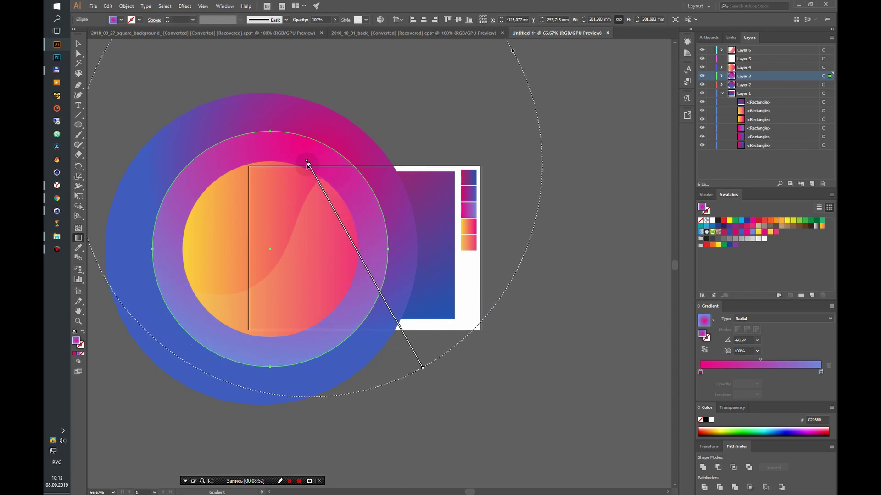
{"action": "mouse_move", "coordinate": [421, 368]}
{"action": "left_mouse_down"}
{"action": "mouse_move", "coordinate": [392, 316]}
{"action": "mouse_move", "coordinate": [362, 329]}
{"action": "left_mouse_up"}
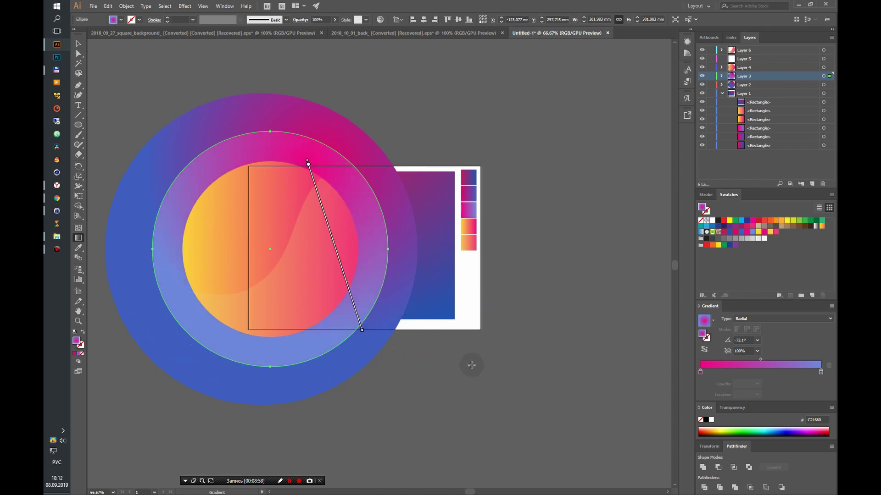
Make the inner circle's gradient radial with its origin moved upper left, and delete empty Layer 5
{"action": "left_click", "coordinate": [829, 68]}
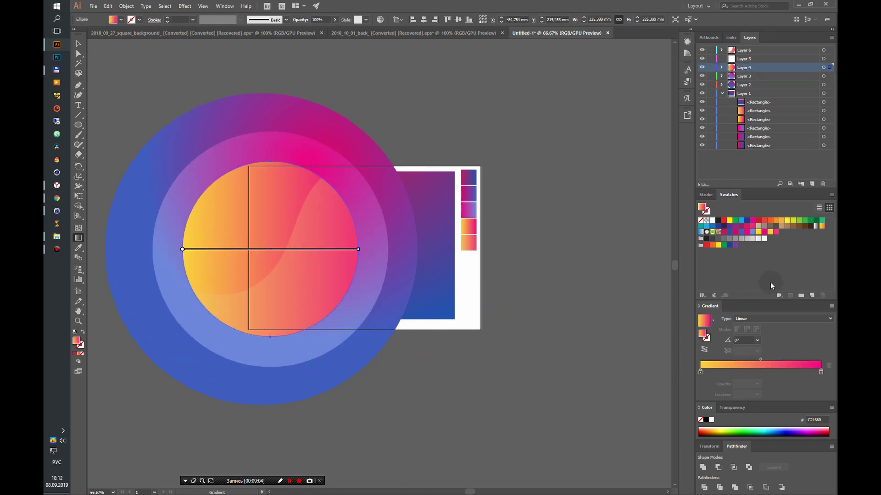
{"action": "left_click", "coordinate": [782, 318]}
{"action": "left_click", "coordinate": [752, 327]}
{"action": "mouse_move", "coordinate": [270, 249]}
{"action": "left_mouse_down"}
{"action": "mouse_move", "coordinate": [227, 179]}
{"action": "mouse_move", "coordinate": [363, 404]}
{"action": "mouse_move", "coordinate": [318, 328]}
{"action": "left_mouse_up"}
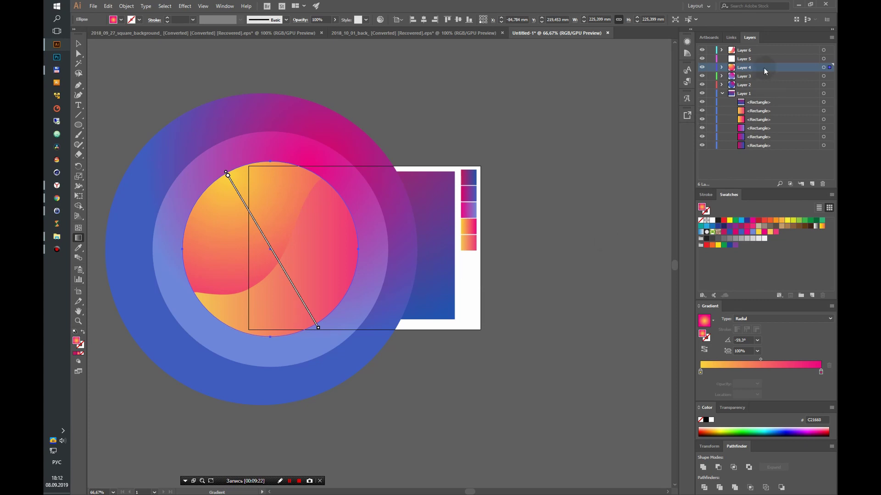
{"action": "left_click_drag", "start_coordinate": [757, 59], "coordinate": [823, 183]}
Give the Layer 6 wave a radial gradient, stretched outward and rotated with a raised centre
{"action": "left_click", "coordinate": [823, 49]}
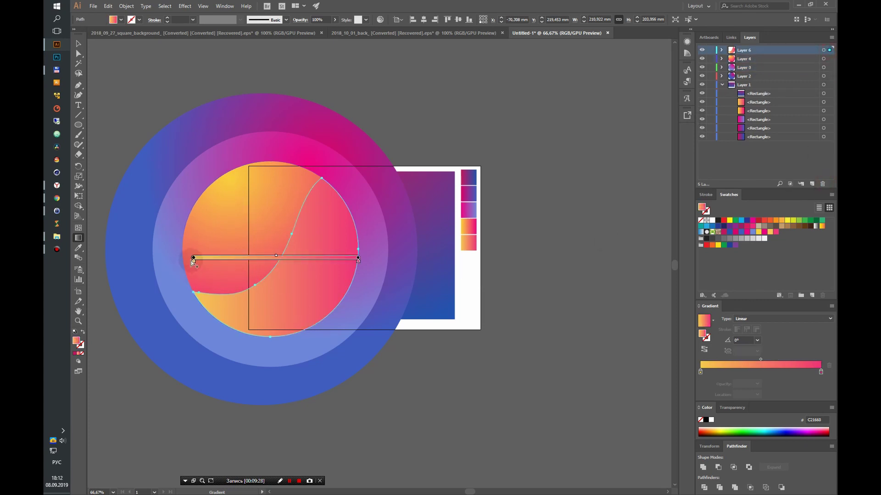
{"action": "left_click_drag", "start_coordinate": [193, 258], "coordinate": [301, 258]}
{"action": "left_click", "coordinate": [769, 319]}
{"action": "left_click", "coordinate": [748, 337]}
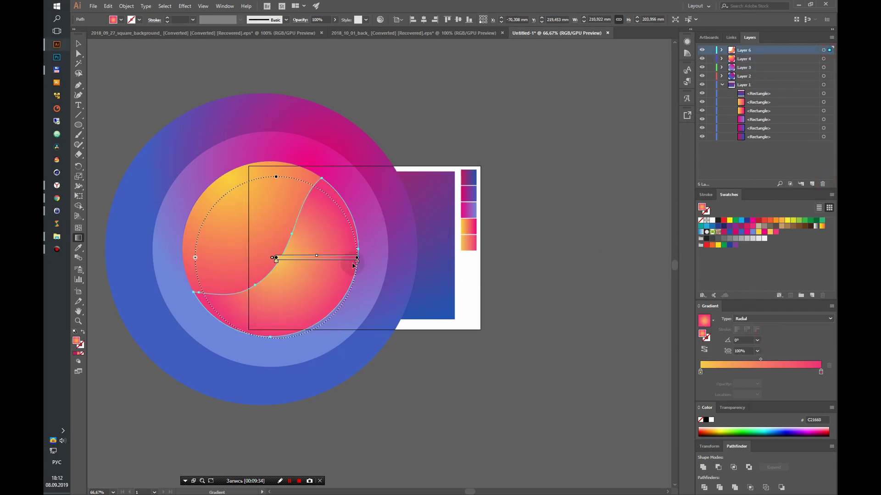
{"action": "mouse_move", "coordinate": [358, 258]}
{"action": "left_mouse_down"}
{"action": "mouse_move", "coordinate": [464, 257]}
{"action": "mouse_move", "coordinate": [441, 259]}
{"action": "mouse_move", "coordinate": [353, 393]}
{"action": "left_mouse_up"}
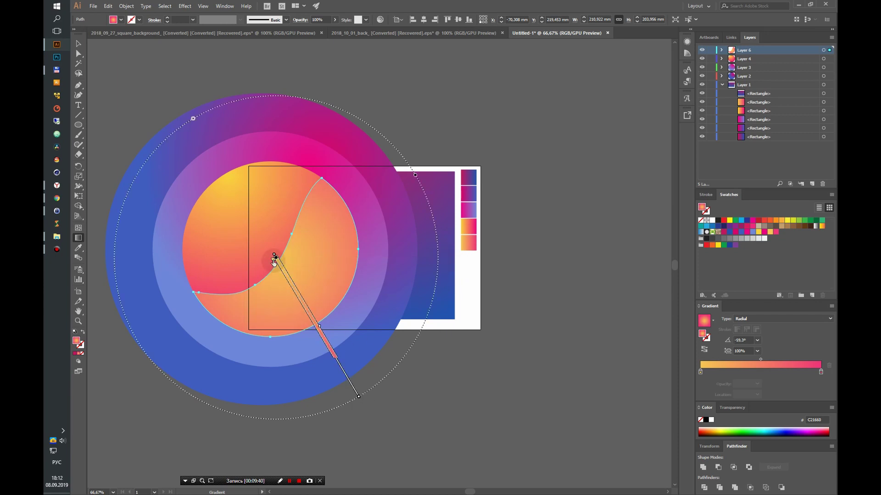
{"action": "left_click_drag", "start_coordinate": [276, 258], "coordinate": [256, 191]}
{"action": "key", "text": "v"}
{"action": "left_click", "coordinate": [546, 105]}
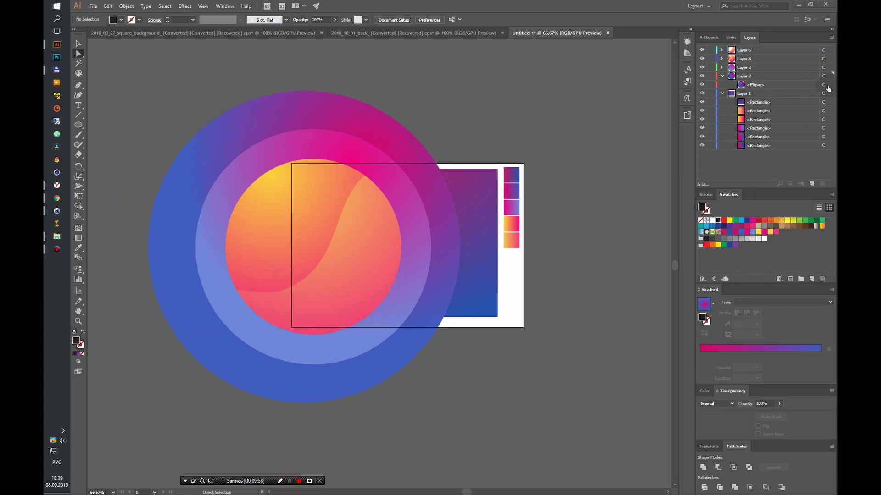
Copy the outer circle slightly to the right and fill the copy black as a shadow
{"action": "left_click", "coordinate": [449, 276]}
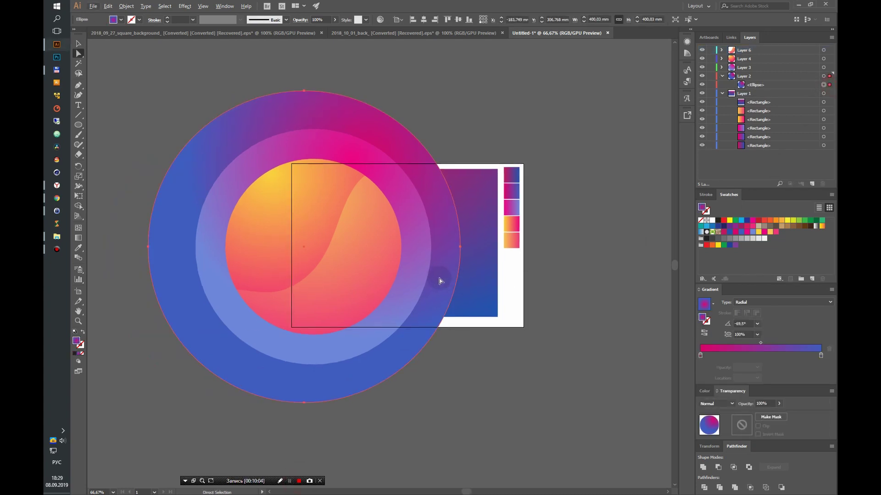
{"action": "left_click_drag", "start_coordinate": [448, 269], "coordinate": [455, 266]}
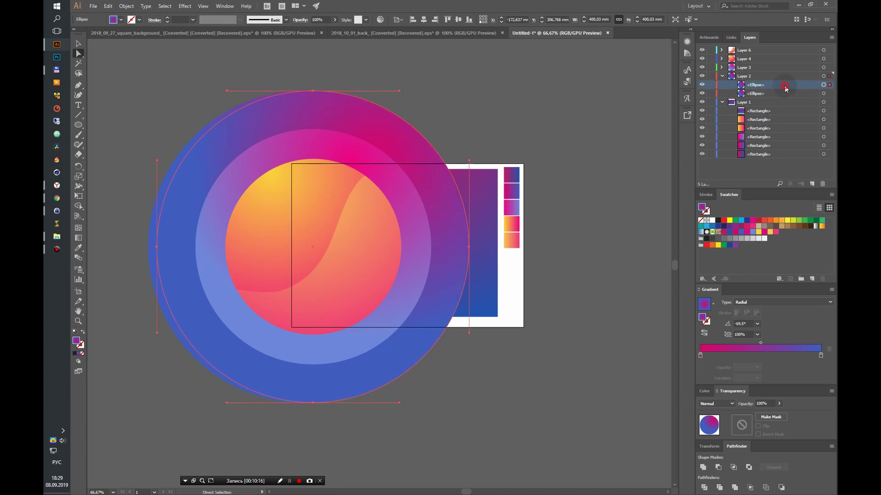
{"action": "left_click", "coordinate": [707, 238]}
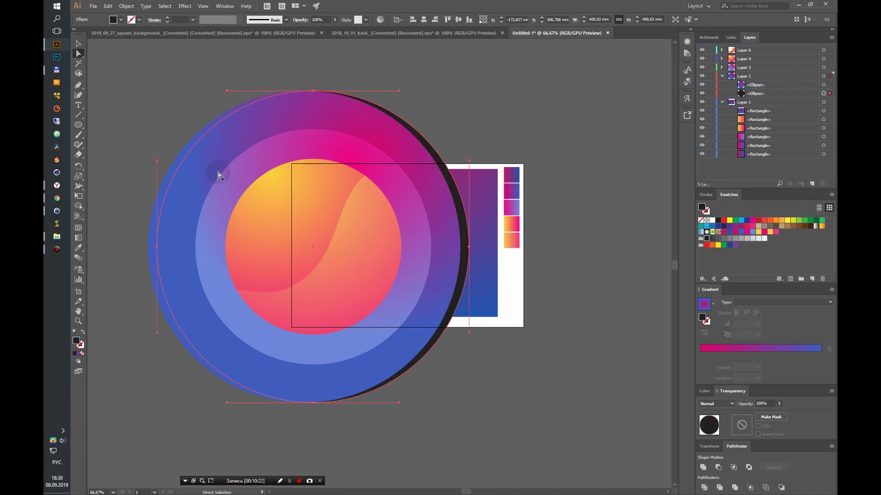
{"action": "left_click", "coordinate": [78, 228]}
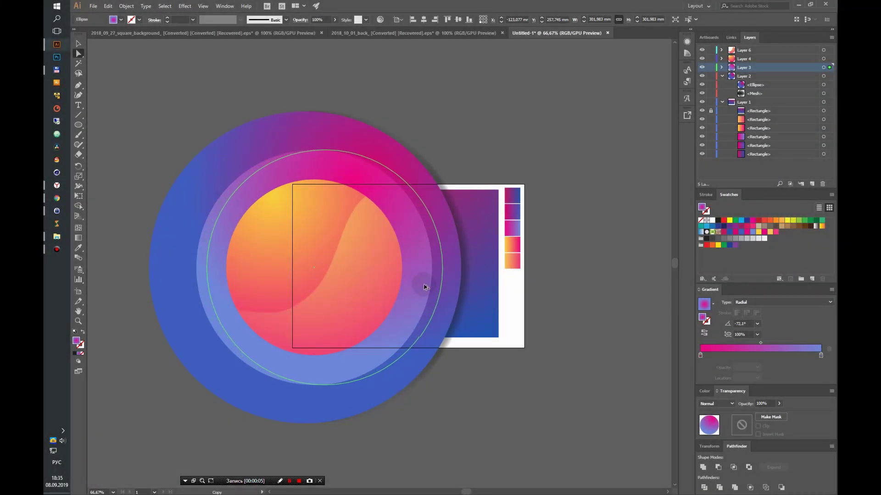
Fill the copied middle circle black and add a mesh point pulled to the left
{"action": "left_click", "coordinate": [426, 286]}
{"action": "left_click", "coordinate": [721, 67]}
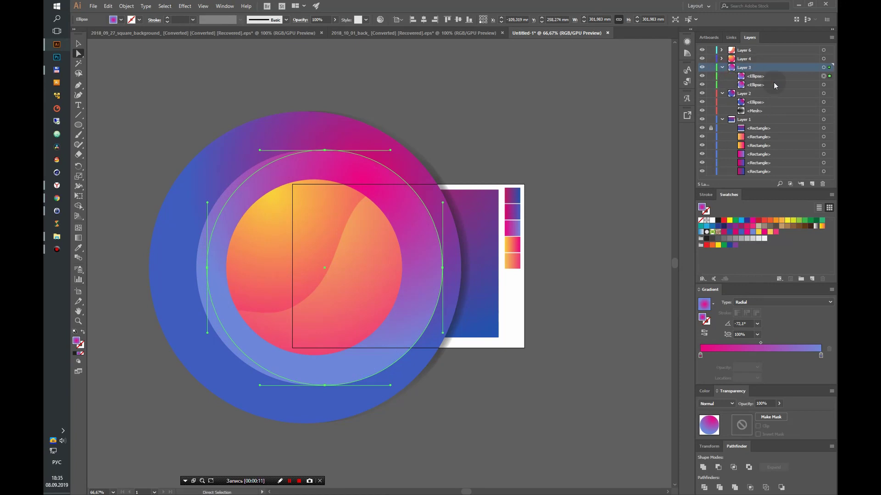
{"action": "left_click", "coordinate": [719, 221]}
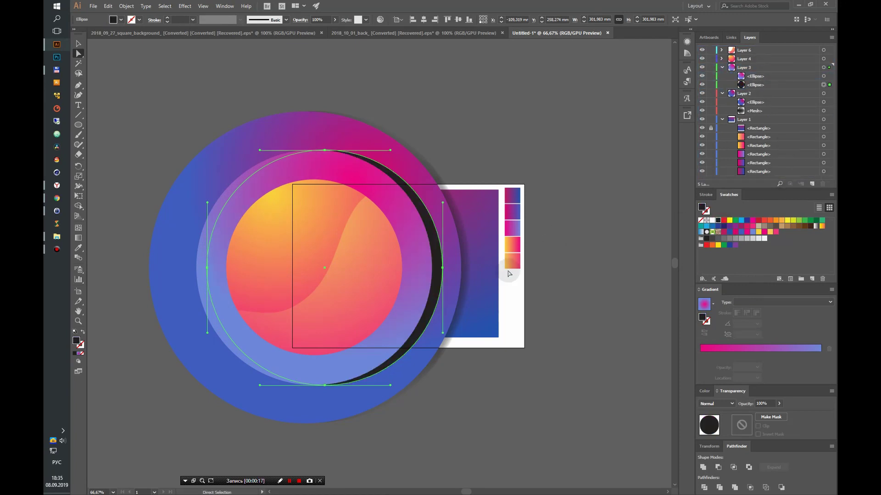
{"action": "key", "text": "u"}
{"action": "scroll", "coordinate": [437, 280], "scroll_direction": "up", "scroll_amount": 2, "text": "alt"}
{"action": "left_click", "coordinate": [435, 257]}
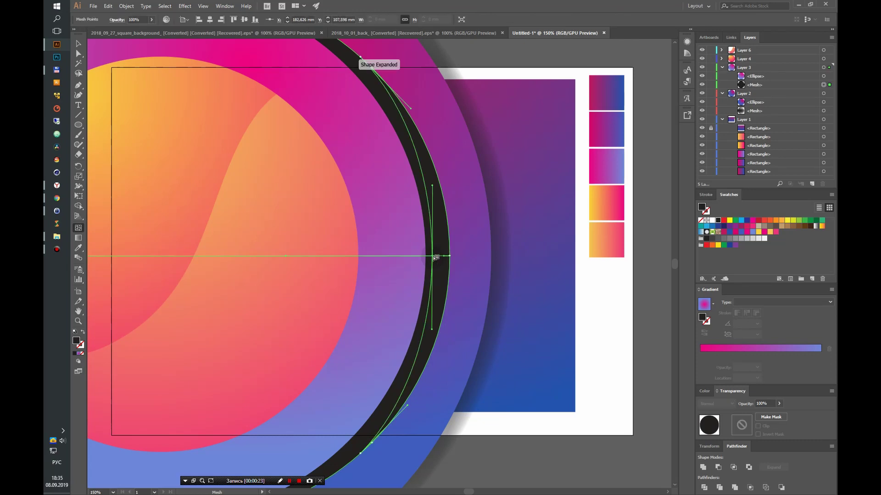
{"action": "left_click_drag", "start_coordinate": [433, 255], "coordinate": [403, 255]}
{"action": "scroll", "coordinate": [441, 255], "scroll_direction": "down", "scroll_amount": 1, "text": "alt"}
{"action": "scroll", "coordinate": [440, 255], "scroll_direction": "down", "scroll_amount": 1, "text": "alt"}
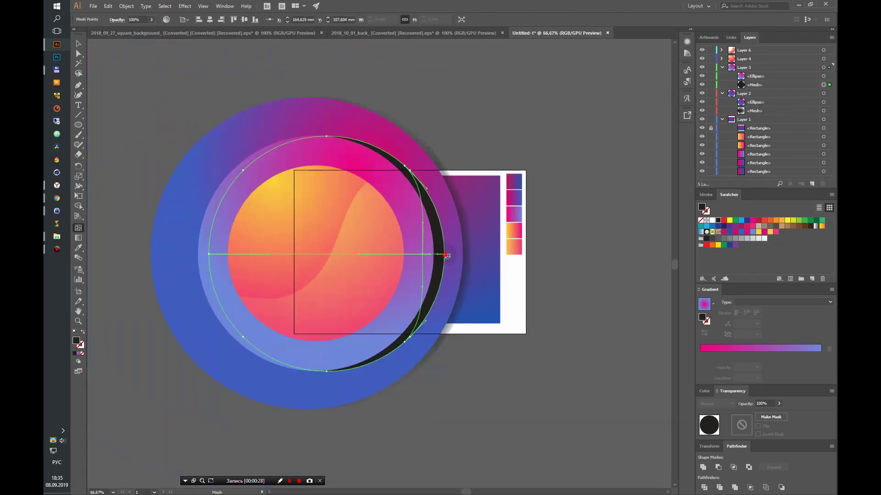
Fade the middle shadow's right-side mesh points to 0% opacity
{"action": "left_click", "coordinate": [779, 403]}
{"action": "left_click_drag", "start_coordinate": [780, 415], "coordinate": [724, 416]}
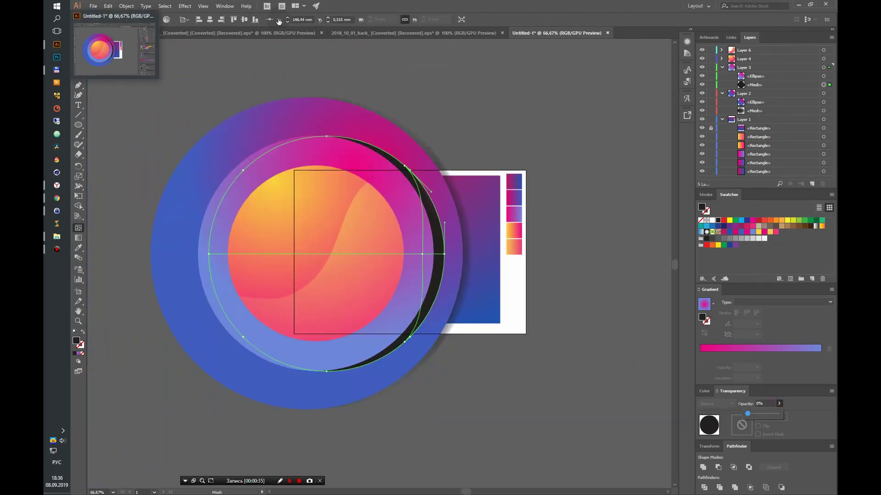
{"action": "left_click", "coordinate": [83, 55]}
{"action": "left_click", "coordinate": [779, 403]}
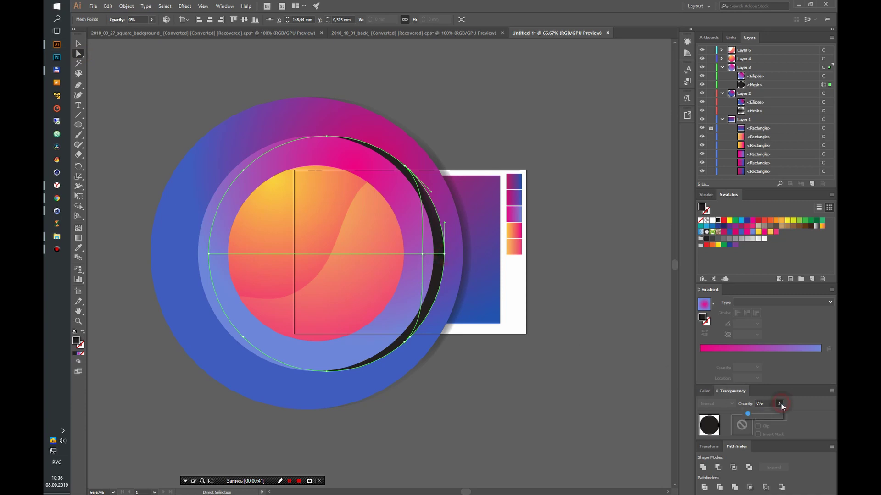
{"action": "left_click", "coordinate": [776, 85]}
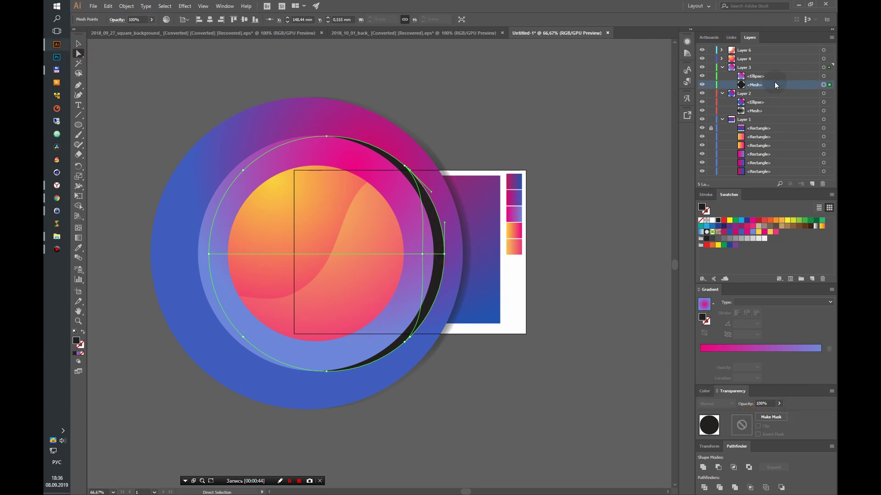
{"action": "left_click", "coordinate": [444, 254]}
{"action": "left_click", "coordinate": [779, 404]}
{"action": "left_click_drag", "start_coordinate": [783, 413], "coordinate": [728, 414]}
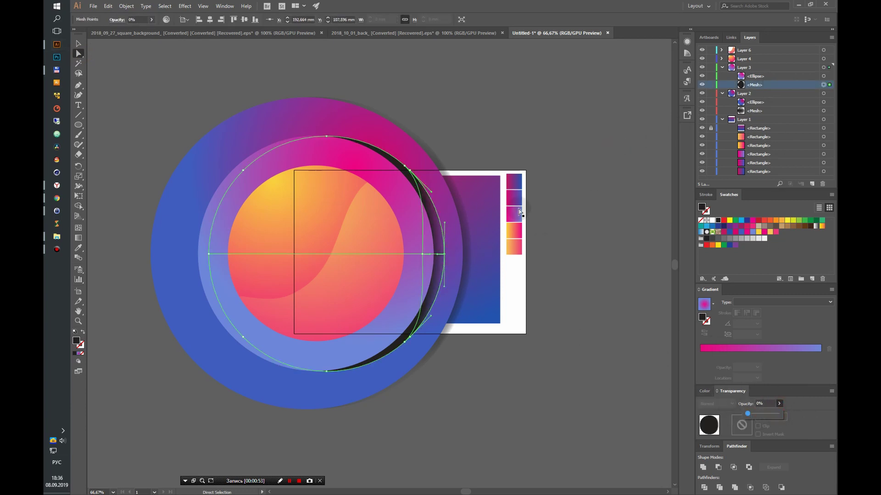
{"action": "left_click", "coordinate": [410, 171]}
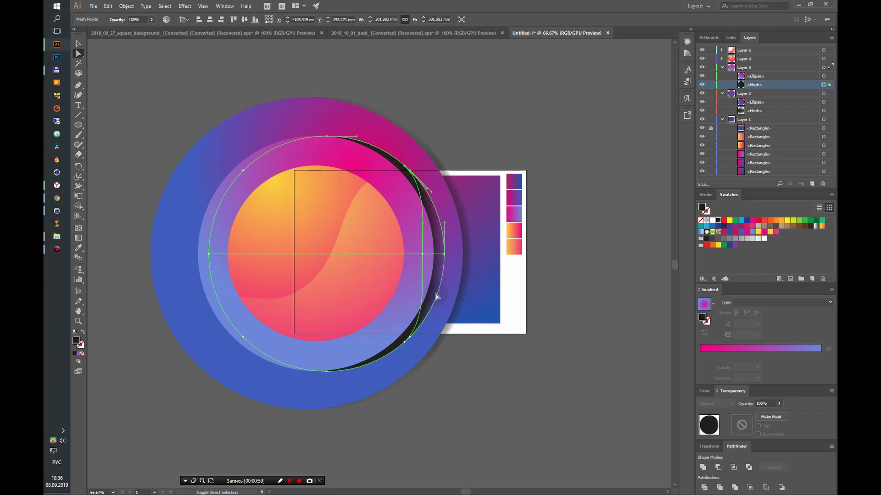
{"action": "left_click", "coordinate": [779, 403]}
{"action": "left_click_drag", "start_coordinate": [784, 413], "coordinate": [692, 414]}
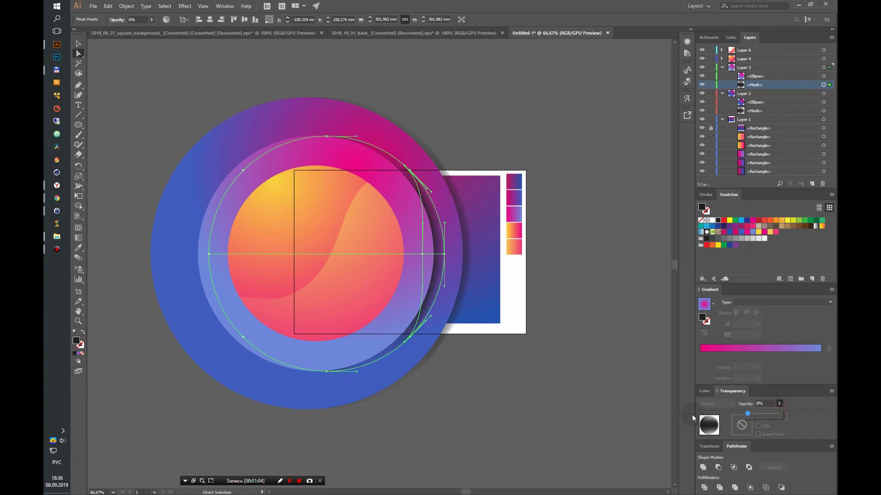
Set the whole middle shadow mesh to 75% opacity
{"action": "left_click", "coordinate": [608, 322]}
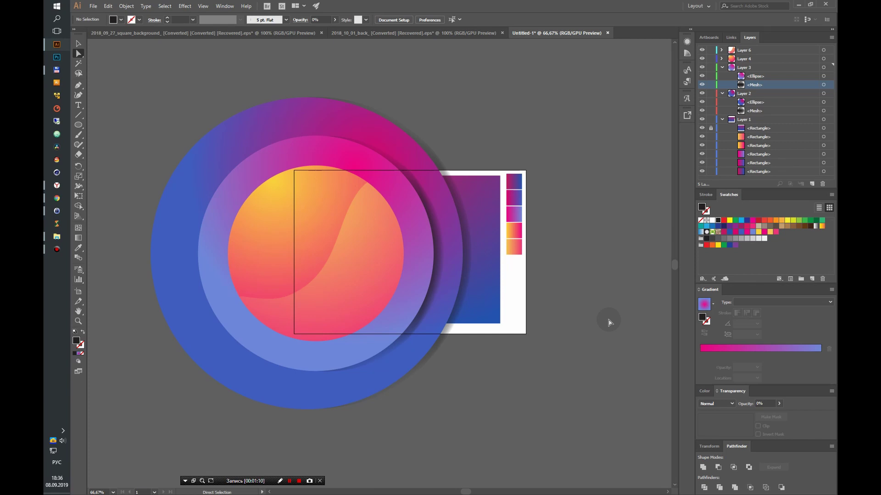
{"action": "left_click", "coordinate": [824, 85]}
{"action": "left_click", "coordinate": [423, 254]}
{"action": "left_click", "coordinate": [779, 403]}
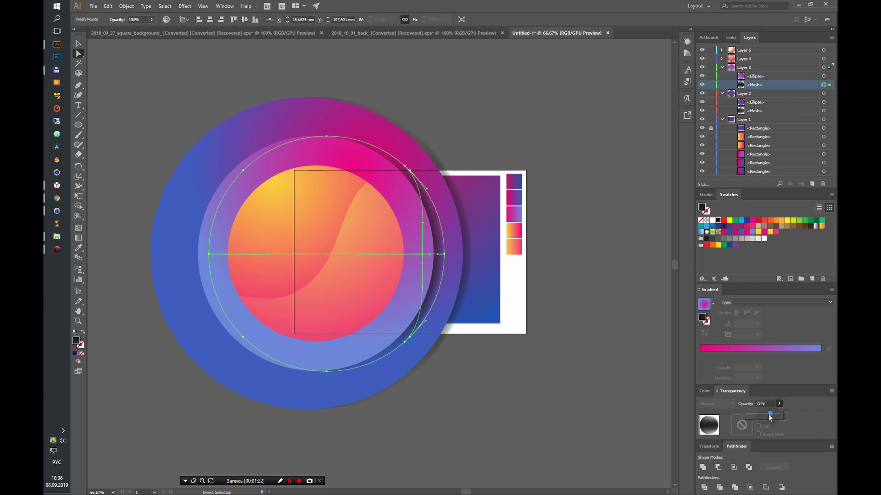
{"action": "left_click", "coordinate": [590, 345]}
Make a slightly offset copy of the inner orange circle and fill it black
{"action": "left_click", "coordinate": [767, 59]}
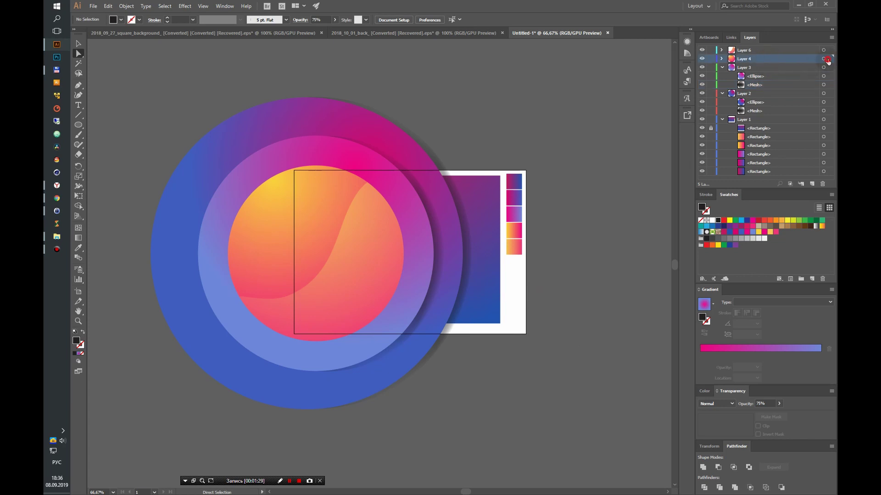
{"action": "left_click", "coordinate": [827, 60]}
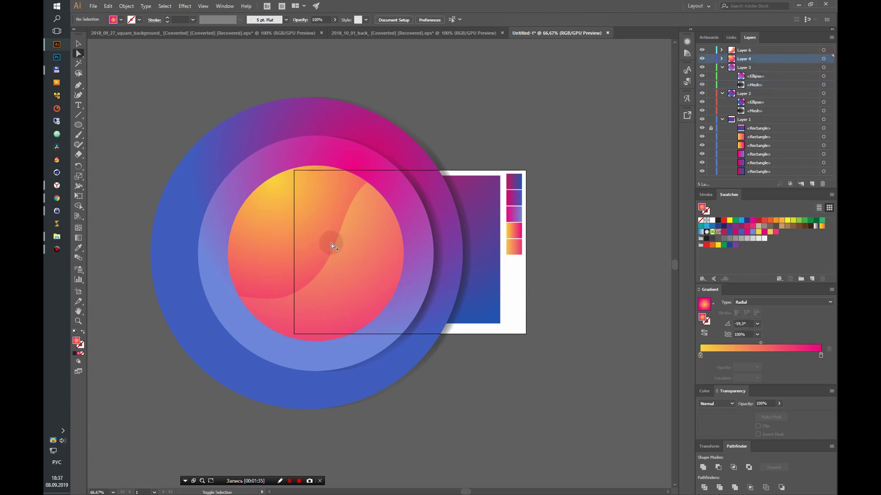
{"action": "left_click_drag", "start_coordinate": [332, 245], "coordinate": [334, 248]}
{"action": "left_click", "coordinate": [722, 59]}
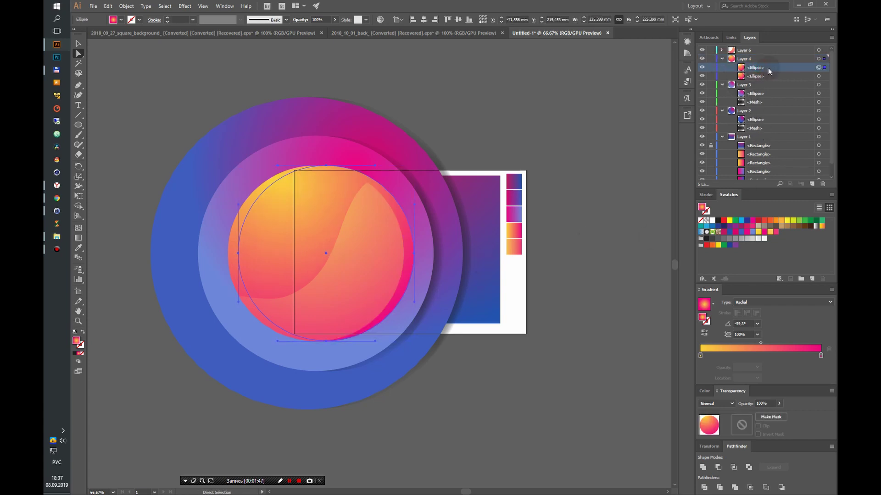
{"action": "left_click", "coordinate": [757, 75]}
{"action": "left_click", "coordinate": [717, 220]}
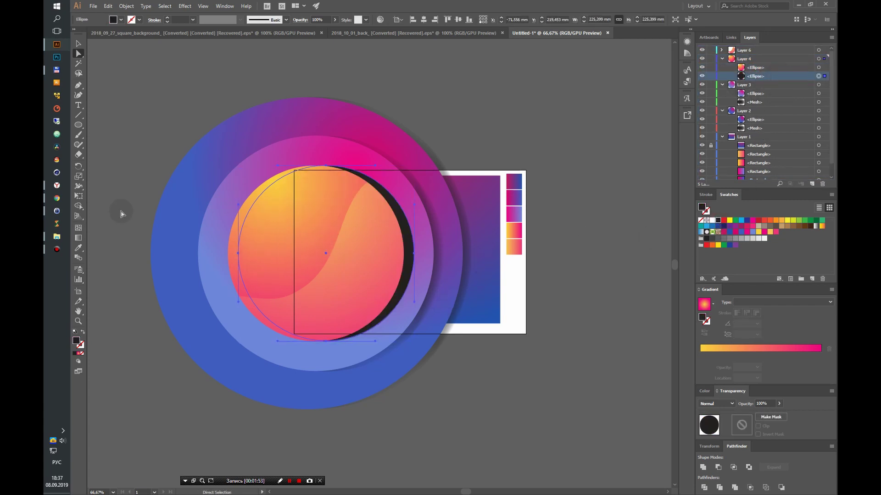
Turn the black copy into a mesh and fade its right-edge point to 0% opacity
{"action": "left_click", "coordinate": [78, 228]}
{"action": "left_click", "coordinate": [411, 257]}
{"action": "key", "text": "ctrl+z"}
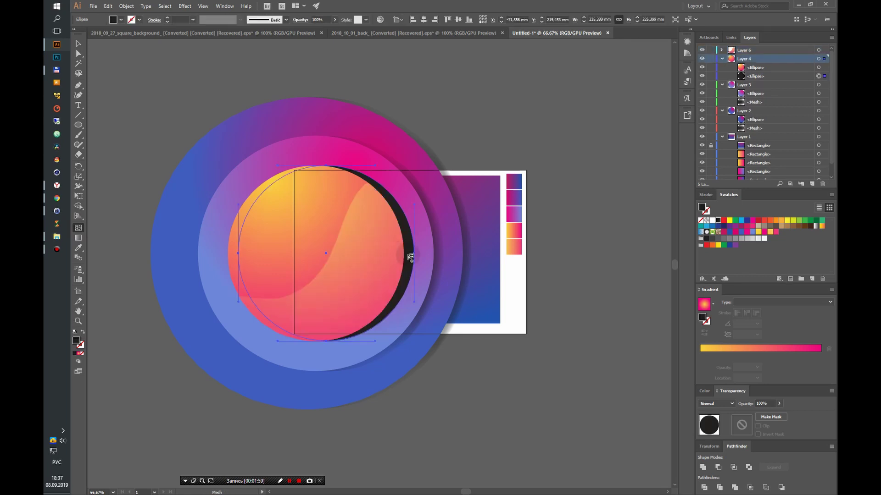
{"action": "left_click_drag", "start_coordinate": [409, 254], "coordinate": [392, 256]}
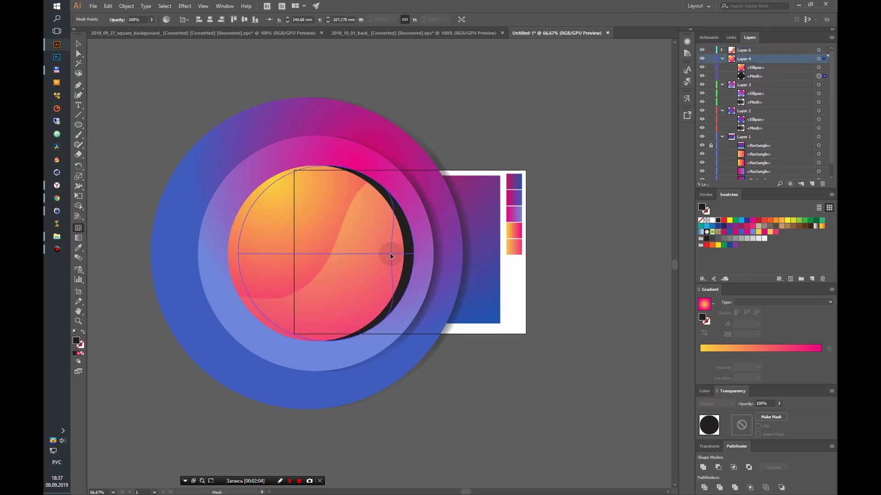
{"action": "key", "text": "a"}
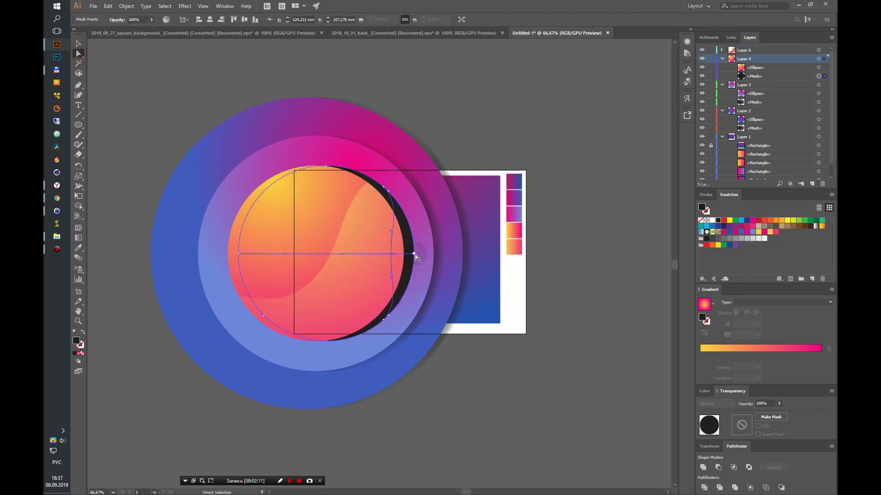
{"action": "left_click", "coordinate": [418, 254]}
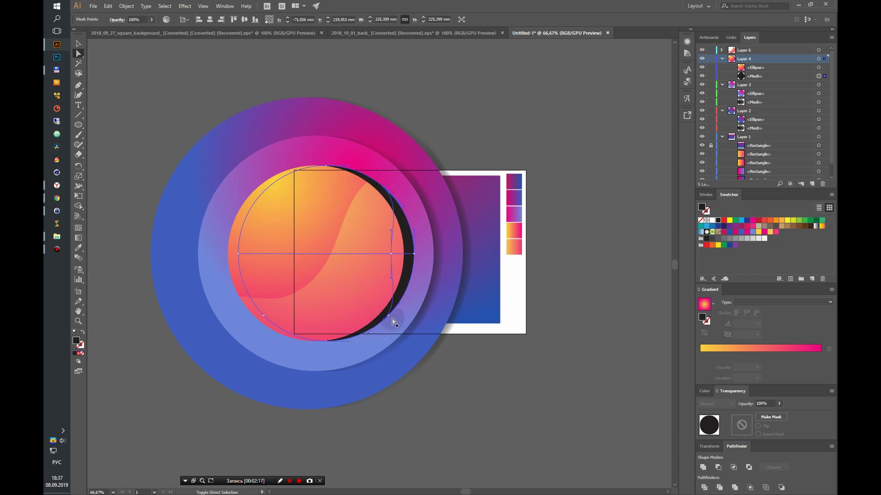
{"action": "left_click_drag", "start_coordinate": [780, 406], "coordinate": [716, 406]}
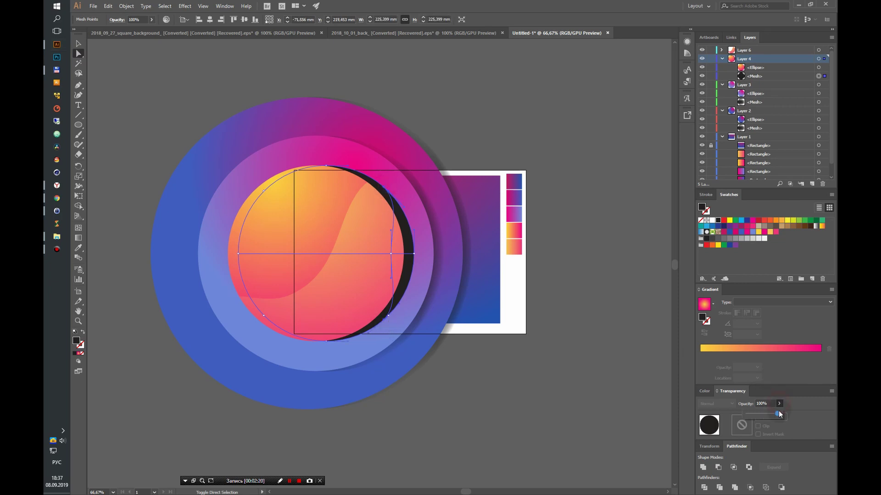
Reselect the inner shadow mesh and its right-edge points
{"action": "left_click", "coordinate": [415, 255]}
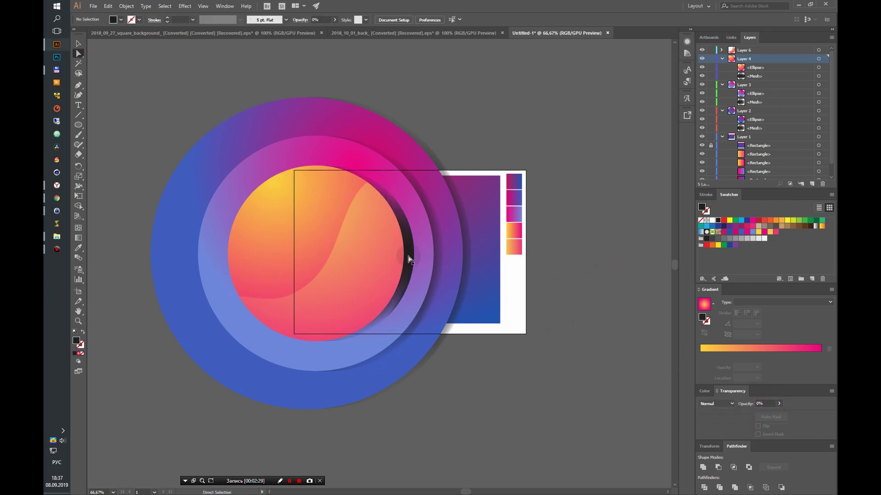
{"action": "left_click", "coordinate": [565, 300]}
{"action": "left_click", "coordinate": [761, 76]}
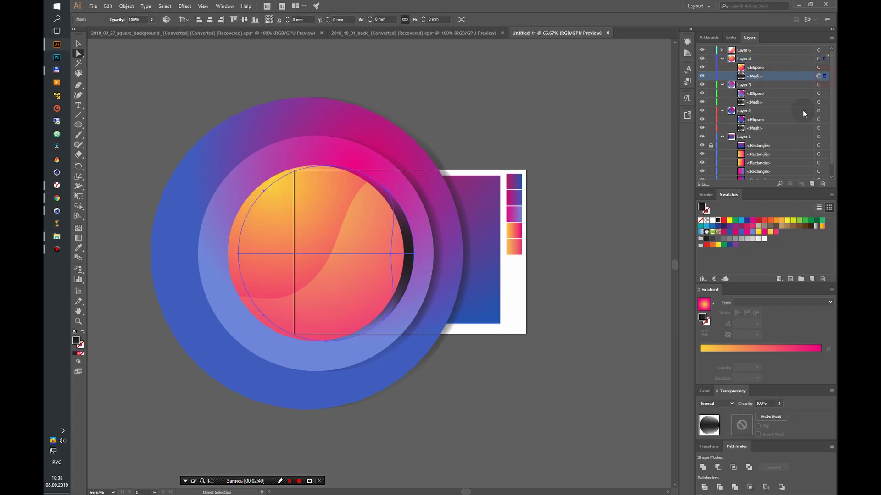
{"action": "left_click", "coordinate": [412, 254]}
{"action": "left_click", "coordinate": [611, 287]}
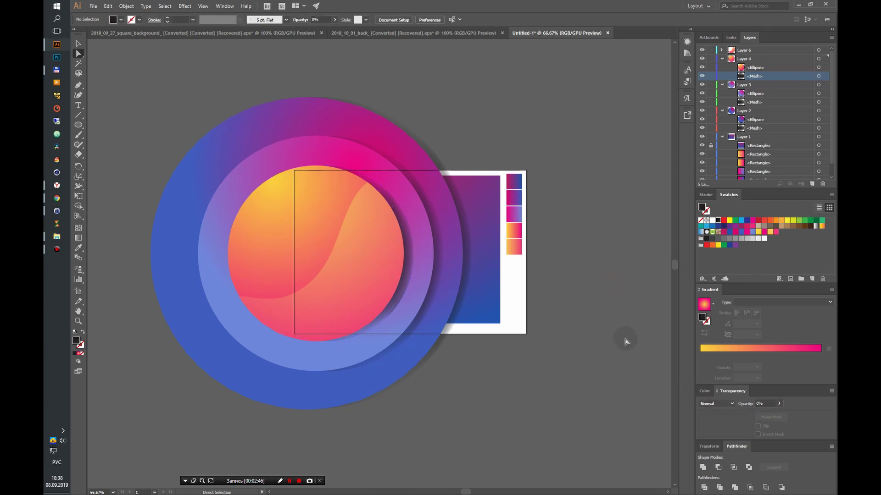
Select points on the inner shadow mesh and lock the gradient circle with Ctrl+2
{"action": "left_click", "coordinate": [409, 309]}
{"action": "left_click", "coordinate": [778, 404]}
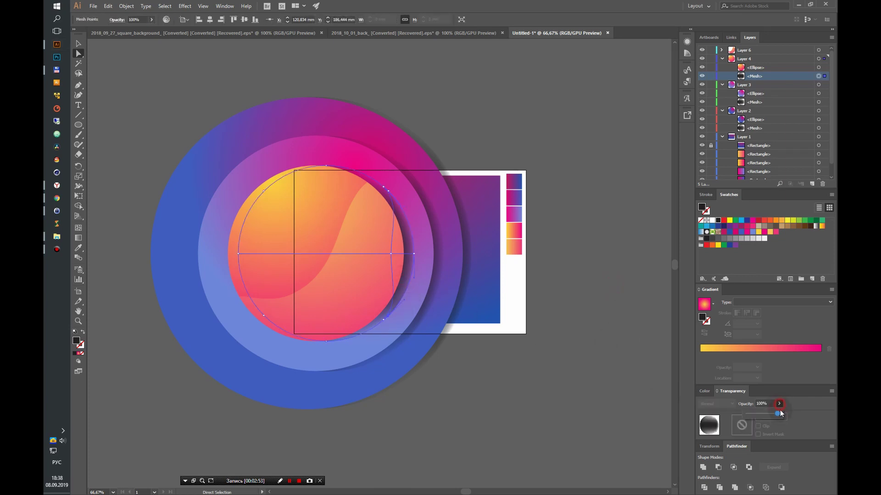
{"action": "left_click", "coordinate": [393, 212], "text": "alt"}
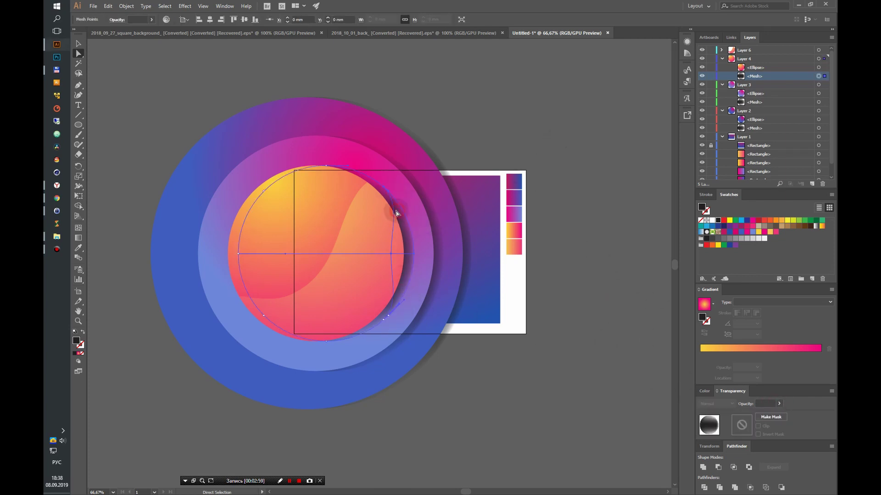
{"action": "scroll", "coordinate": [389, 188], "scroll_direction": "up", "scroll_amount": 3}
{"action": "left_click", "coordinate": [388, 187]}
{"action": "scroll", "coordinate": [373, 173], "scroll_direction": "down", "scroll_amount": 3}
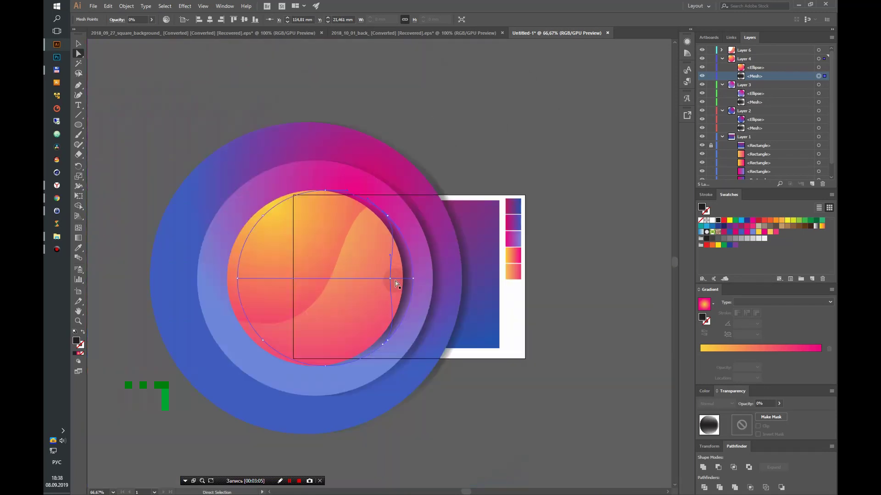
{"action": "left_click", "coordinate": [406, 280]}
{"action": "key", "text": "ctrl+2"}
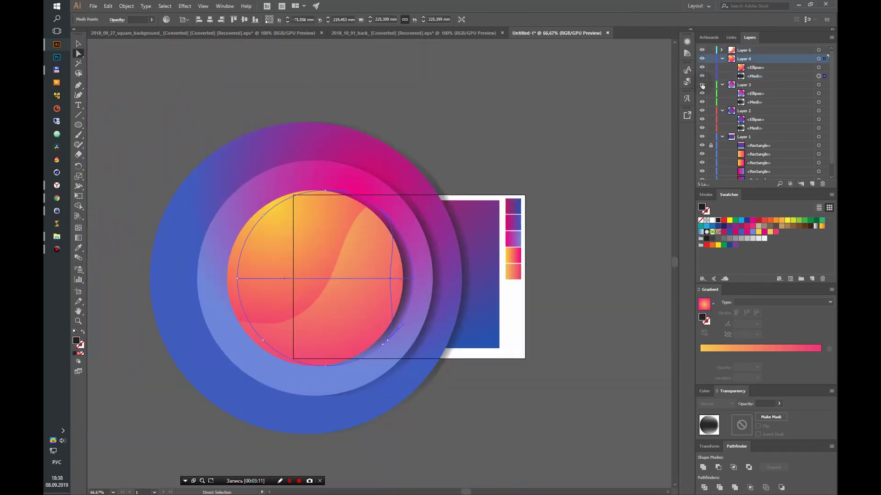
Set the inner circle's shadow mesh to 75% opacity and deselect everything
{"action": "left_click", "coordinate": [389, 278]}
{"action": "left_click", "coordinate": [779, 403]}
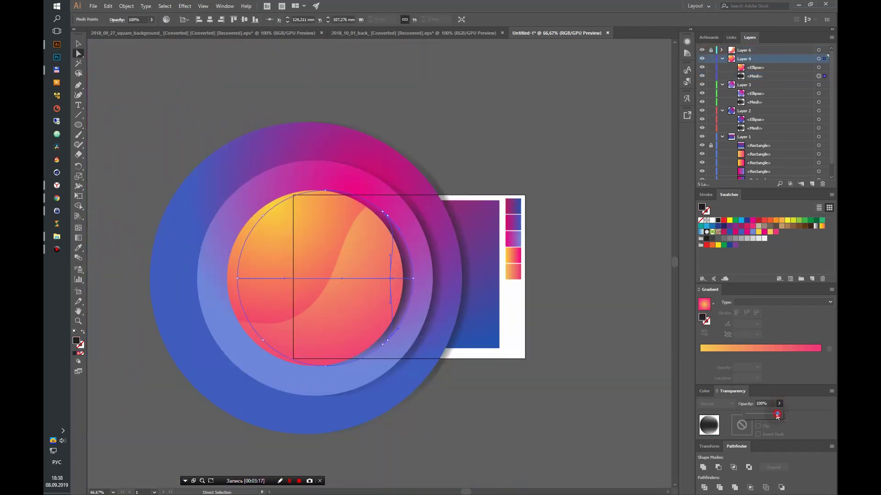
{"action": "left_click", "coordinate": [769, 413]}
{"action": "left_click", "coordinate": [802, 404]}
{"action": "key", "text": "ctrl+shift+a"}
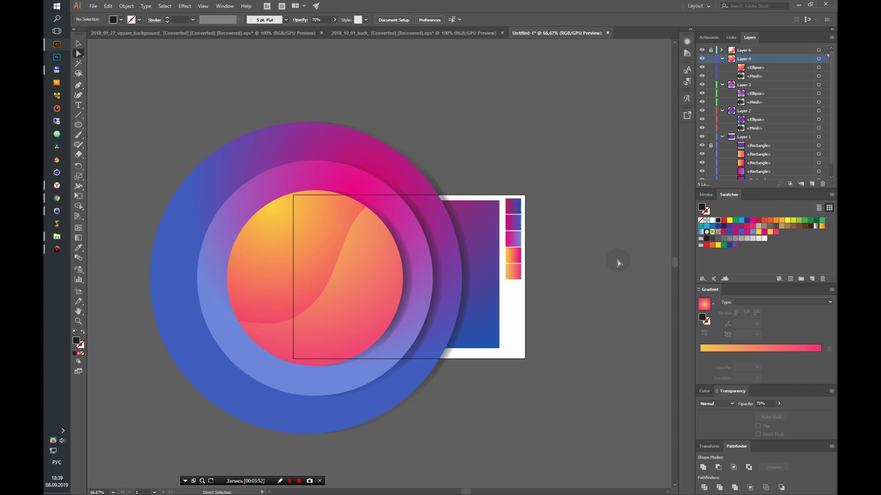
Lower the outer circle's shadow mesh to 60% opacity
{"action": "left_click", "coordinate": [819, 128]}
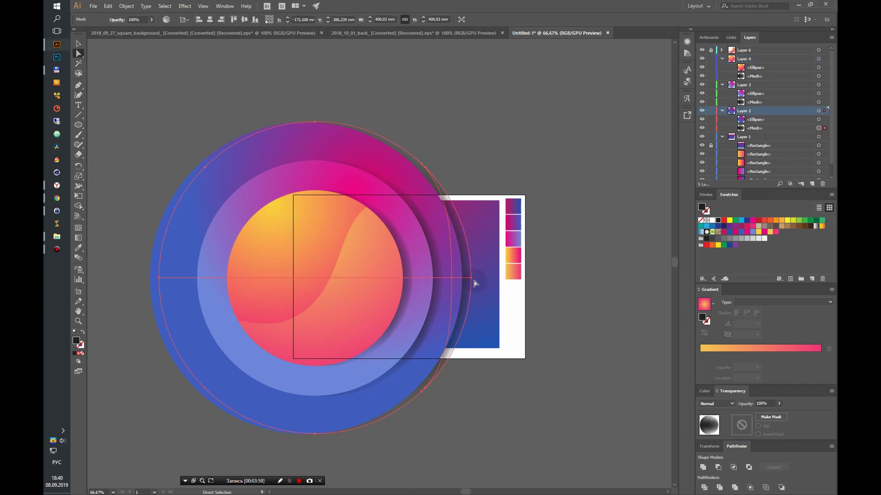
{"action": "left_click", "coordinate": [452, 278]}
{"action": "left_click", "coordinate": [466, 289]}
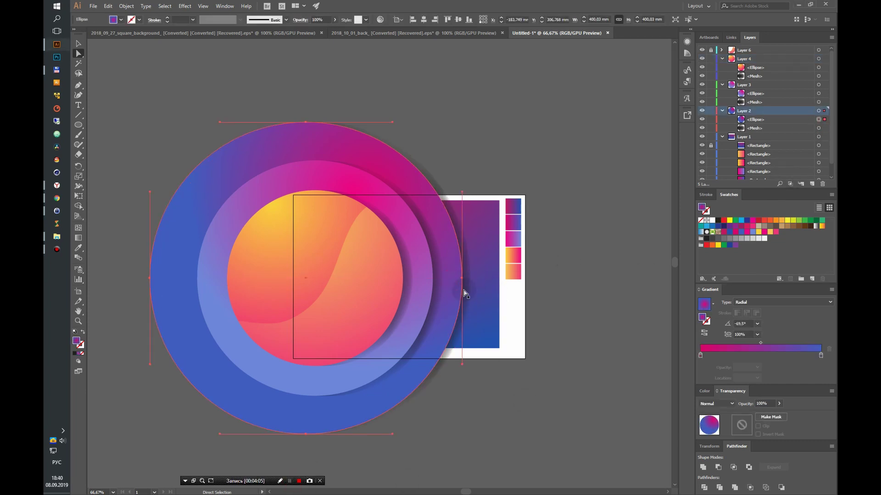
{"action": "left_click_drag", "start_coordinate": [779, 404], "coordinate": [764, 414]}
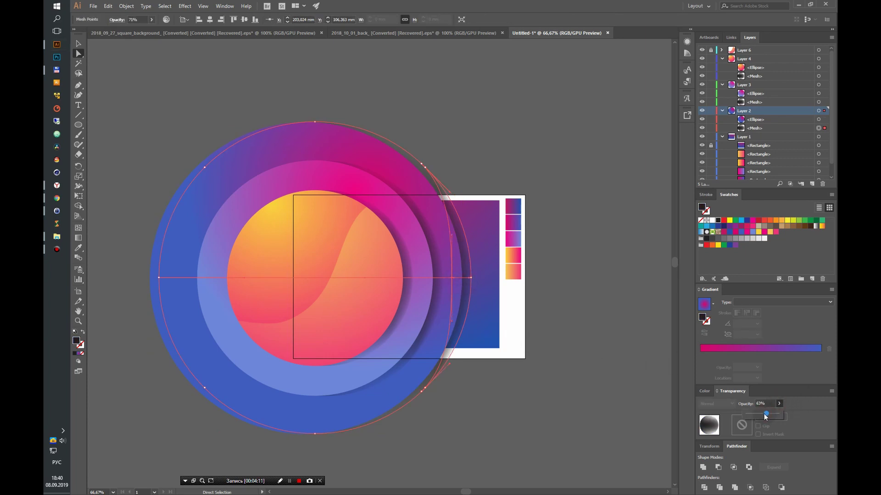
{"action": "left_click", "coordinate": [623, 326]}
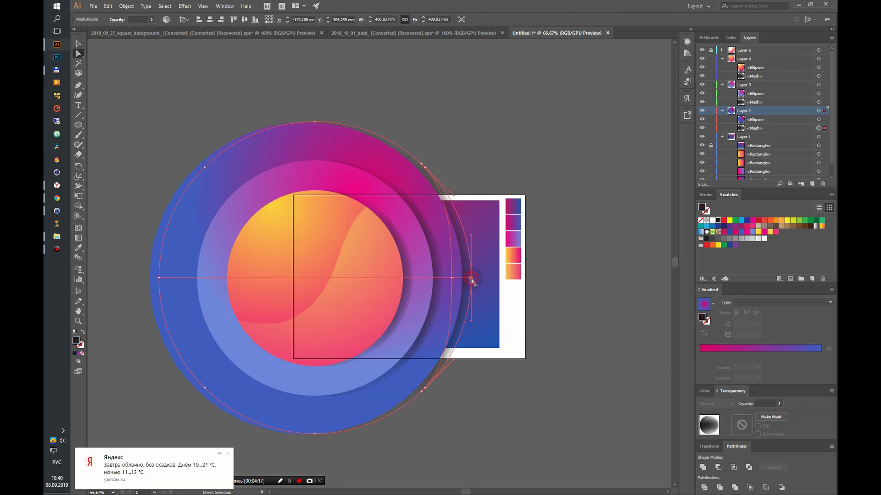
Lower the middle and inner shadow meshes to about 60% opacity
{"action": "left_click", "coordinate": [420, 279]}
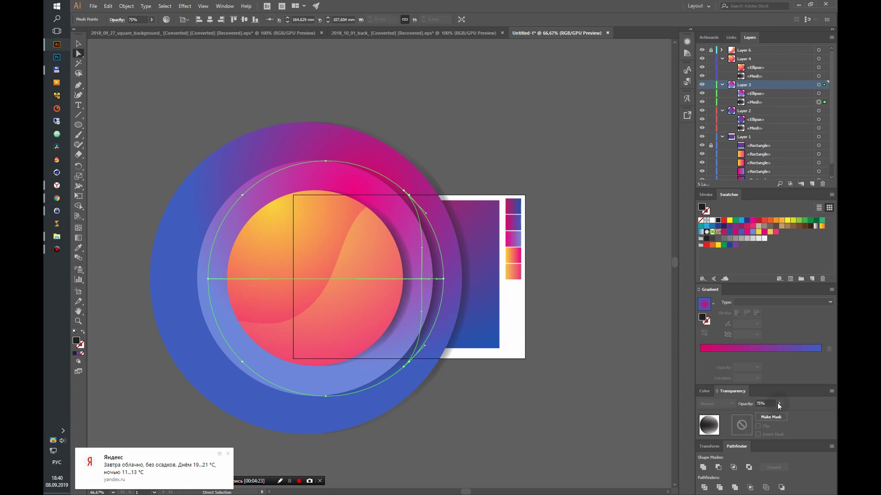
{"action": "left_click_drag", "start_coordinate": [779, 404], "coordinate": [768, 415]}
{"action": "left_click", "coordinate": [607, 338]}
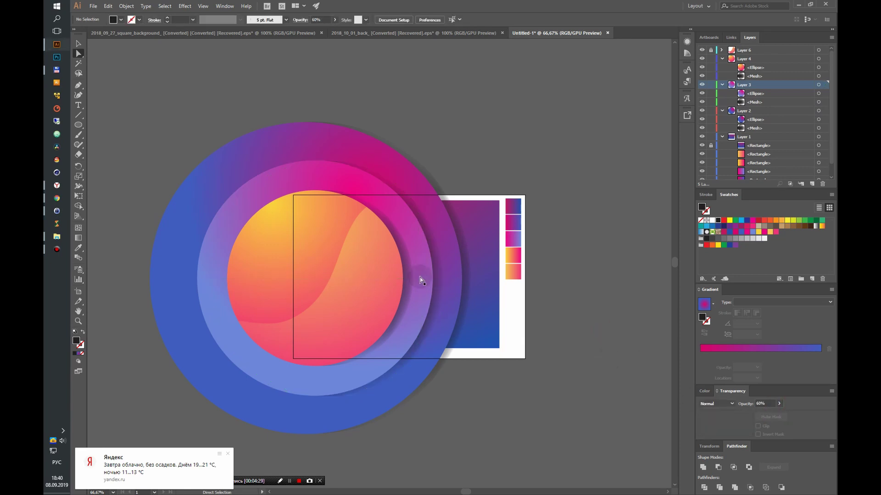
{"action": "left_click", "coordinate": [419, 277]}
{"action": "left_click", "coordinate": [389, 278]}
{"action": "left_click", "coordinate": [779, 404]}
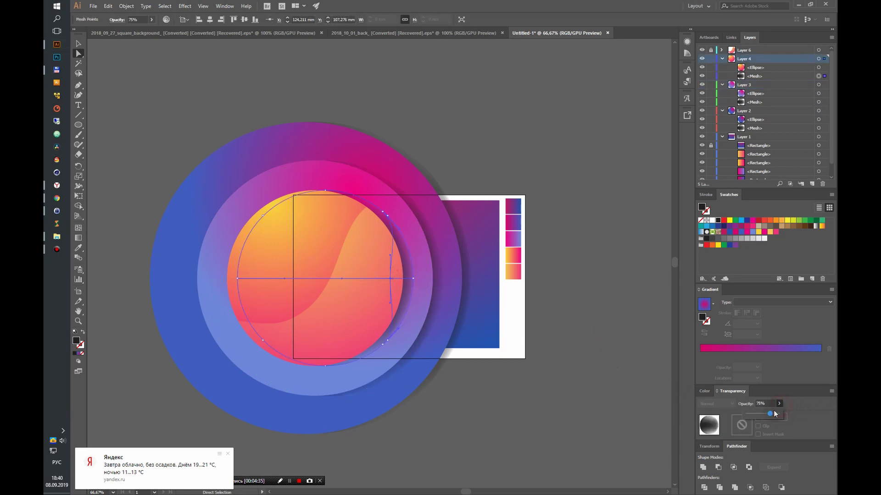
{"action": "left_click_drag", "start_coordinate": [767, 417], "coordinate": [765, 417]}
{"action": "left_click", "coordinate": [580, 315]}
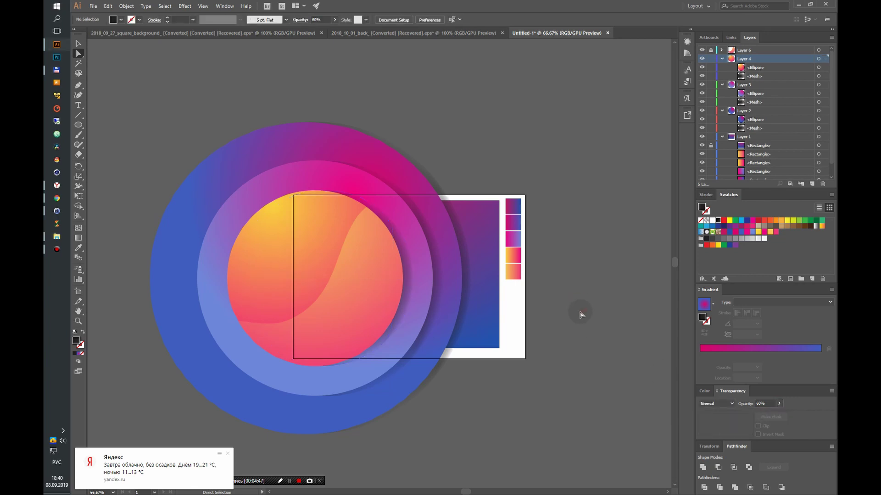
Unlock the Layer 1 background rectangle and paste a black copy in front on new Layer 7
{"action": "left_click", "coordinate": [710, 145]}
{"action": "left_click", "coordinate": [818, 136]}
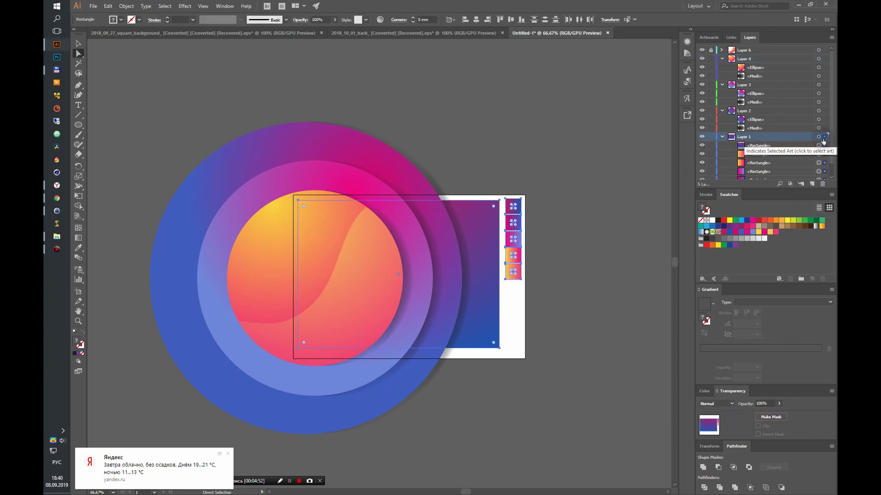
{"action": "left_click", "coordinate": [796, 145]}
{"action": "left_click", "coordinate": [824, 146]}
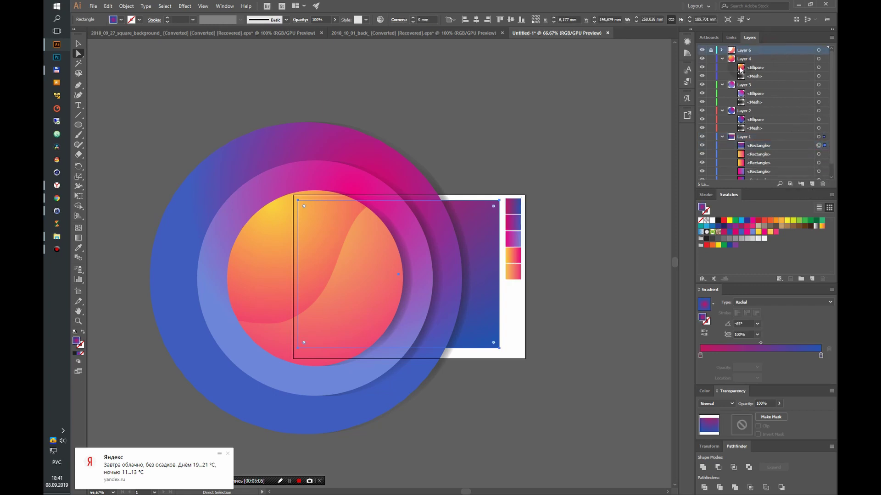
{"action": "left_click", "coordinate": [811, 184]}
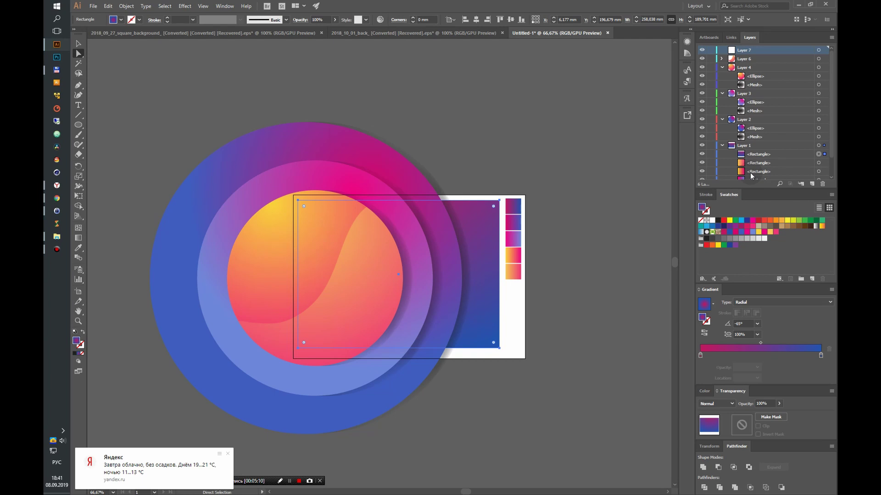
{"action": "key", "text": "ctrl+f"}
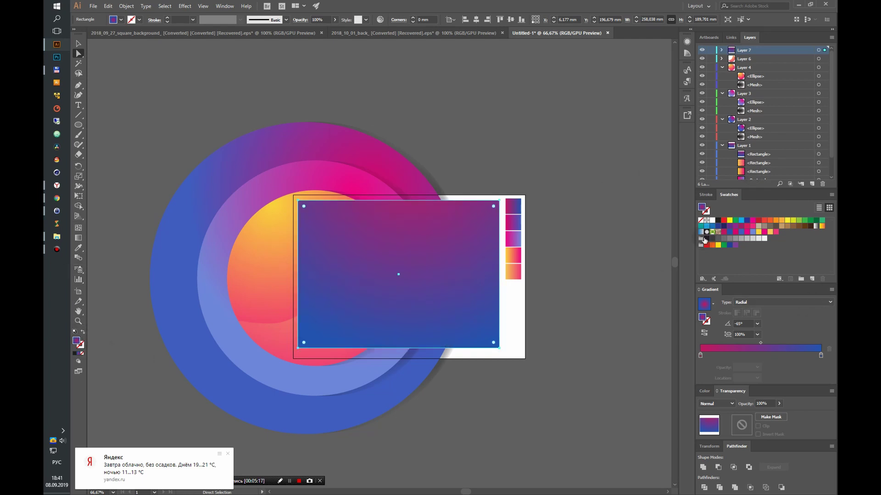
{"action": "left_click", "coordinate": [706, 238]}
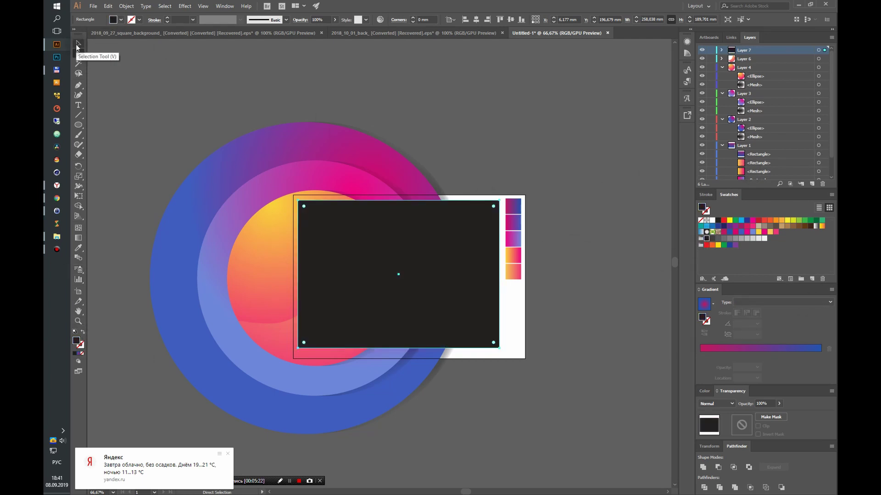
Clip the circles, shadows and wave to the black rectangle with a clipping mask
{"action": "left_click", "coordinate": [78, 45]}
{"action": "left_click_drag", "start_coordinate": [156, 143], "coordinate": [502, 440]}
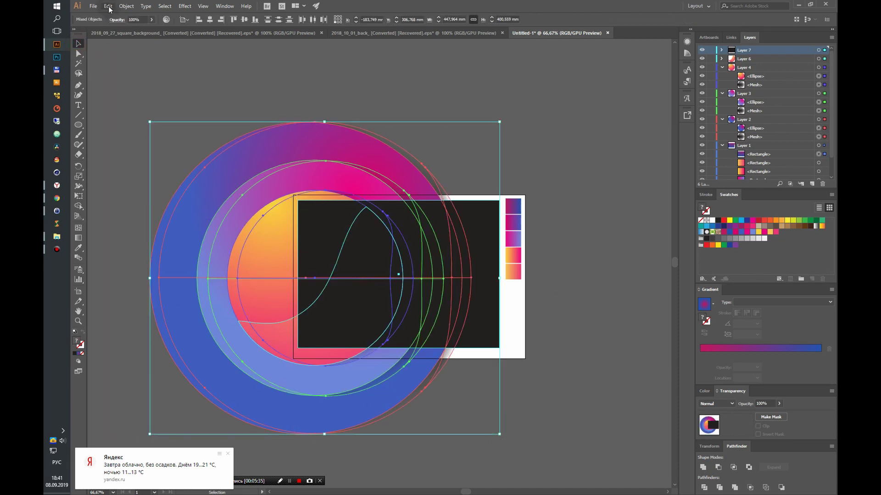
{"action": "left_click", "coordinate": [127, 6]}
{"action": "left_click", "coordinate": [252, 298]}
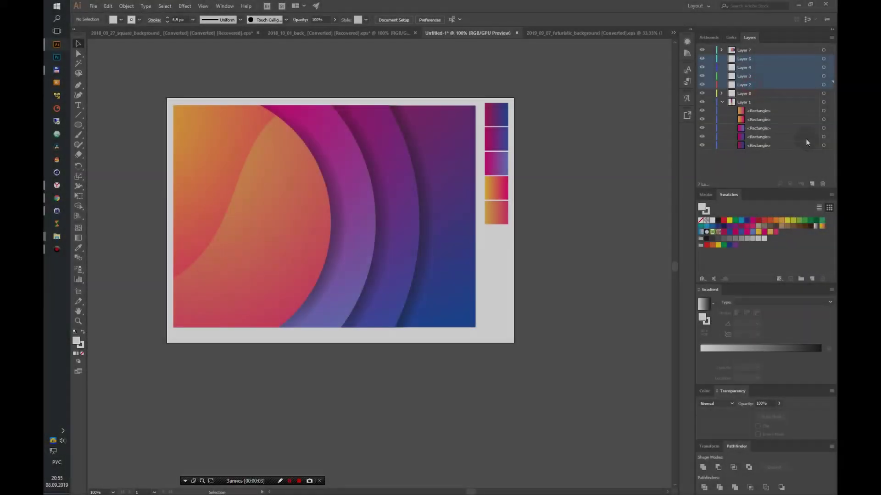
Delete the old circle layers and add a new layer above Layer 7 for the title
{"action": "left_click", "coordinate": [822, 183]}
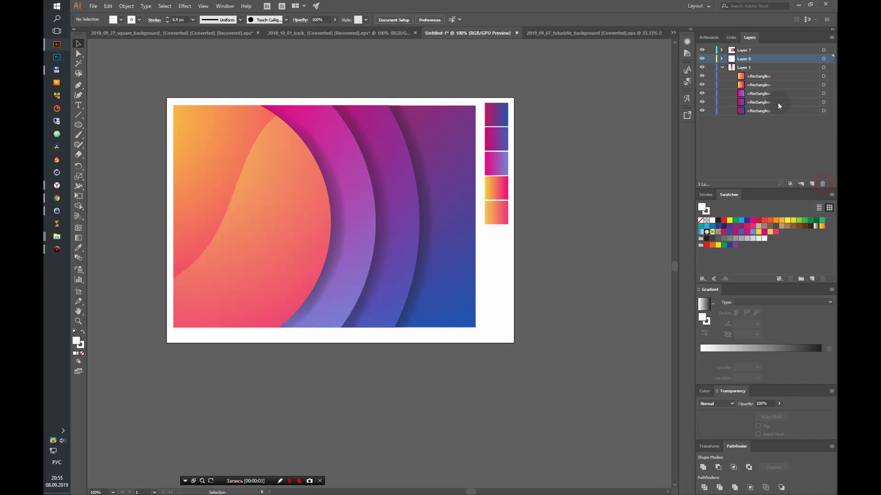
{"action": "left_click", "coordinate": [751, 51]}
{"action": "left_click", "coordinate": [811, 184]}
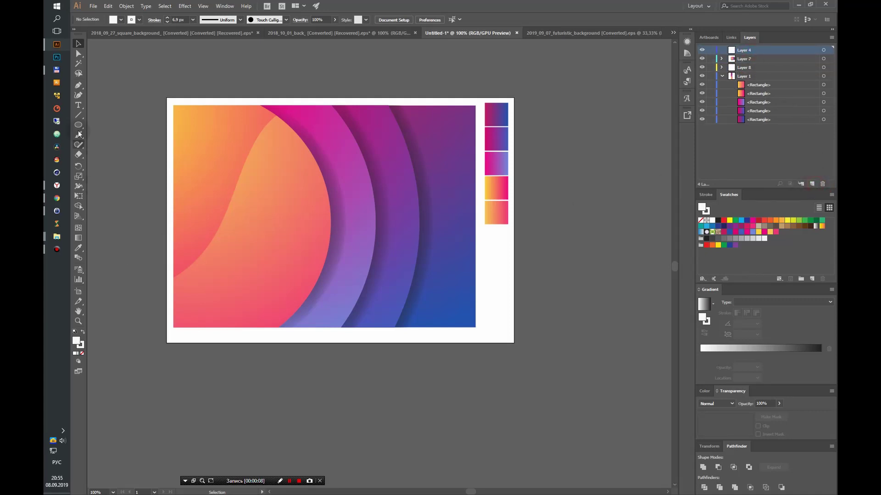
Type the white 'ABSTRACT BACKGROUND EPS 10' title in the upper left, then zoom out
{"action": "left_click", "coordinate": [78, 105]}
{"action": "left_click", "coordinate": [200, 204]}
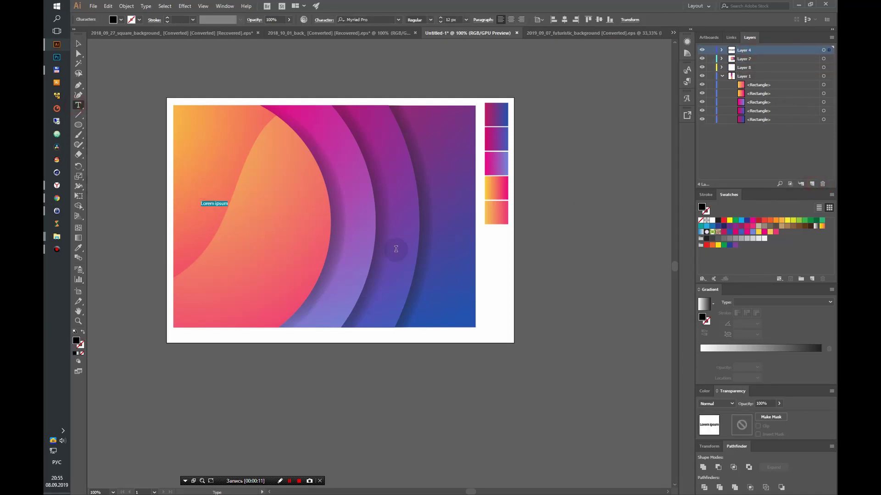
{"action": "key", "text": "alt+shift"}
{"action": "type", "text": "Ba"}
{"action": "type", "text": "c"}
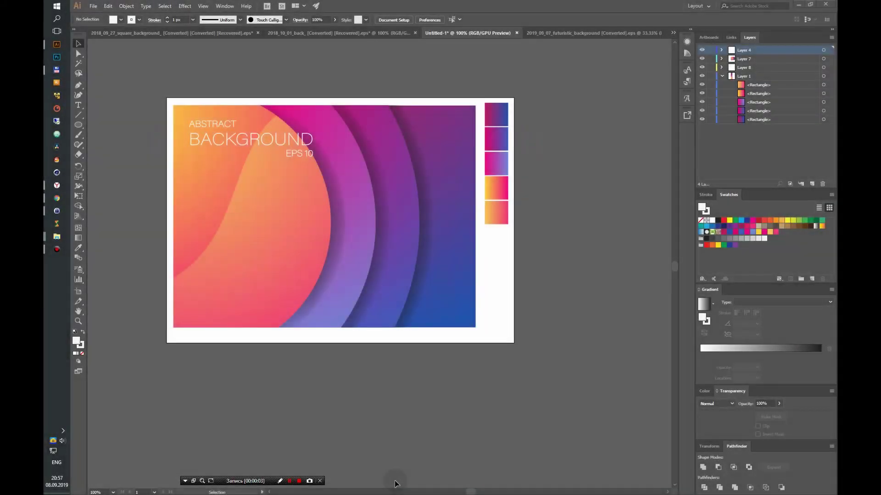
{"action": "scroll", "coordinate": [260, 397], "scroll_direction": "down", "scroll_amount": 2}
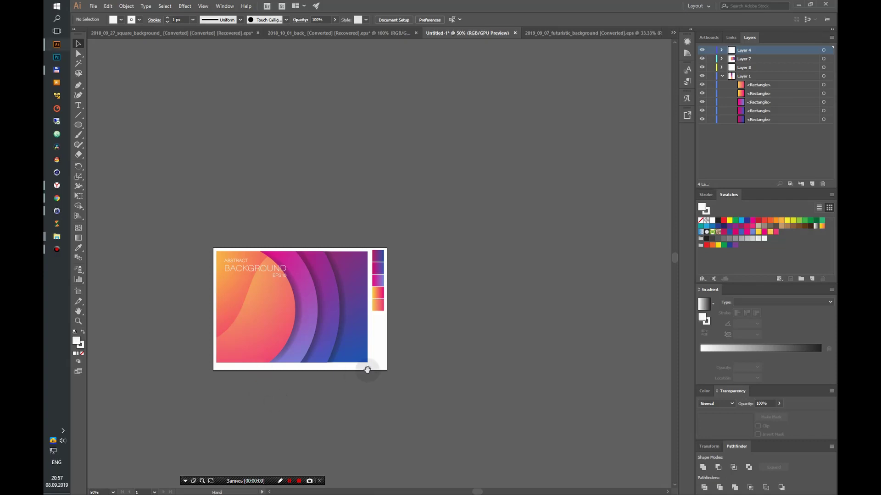
Place a slightly widened copy of all the artwork to the left and choose Layer 8
{"action": "mouse_move", "coordinate": [311, 321]}
{"action": "left_mouse_down"}
{"action": "mouse_move", "coordinate": [420, 297]}
{"action": "mouse_move", "coordinate": [226, 187]}
{"action": "mouse_move", "coordinate": [359, 253]}
{"action": "left_mouse_up"}
{"action": "key", "text": "ctrl+a"}
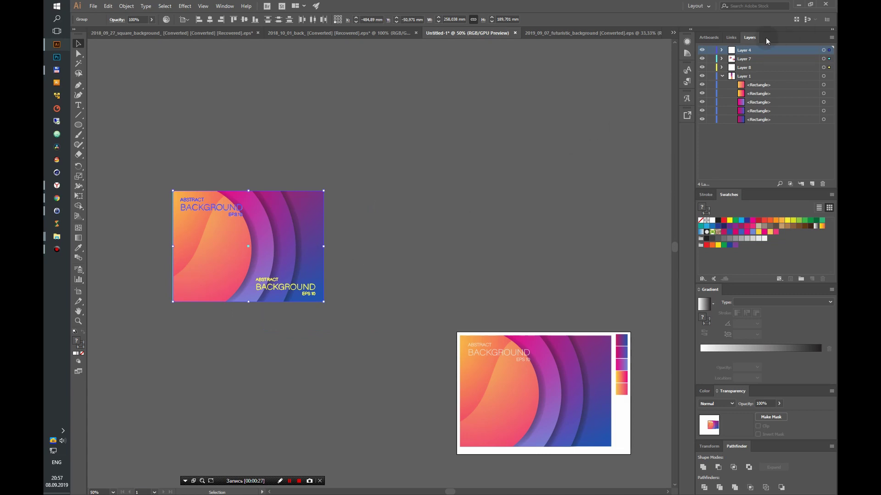
{"action": "left_click_drag", "start_coordinate": [324, 247], "coordinate": [328, 248]}
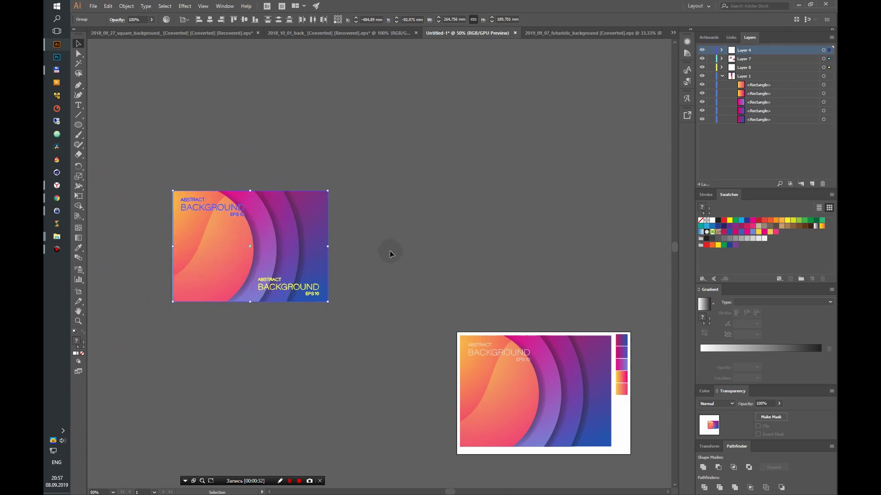
{"action": "left_click", "coordinate": [392, 270]}
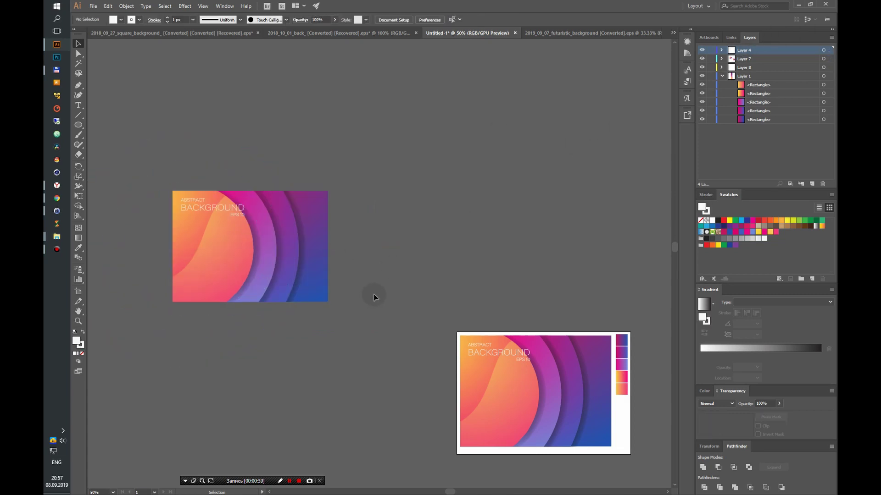
{"action": "left_click", "coordinate": [757, 67]}
Delete Layer 8 along with its artwork
{"action": "left_click", "coordinate": [823, 184]}
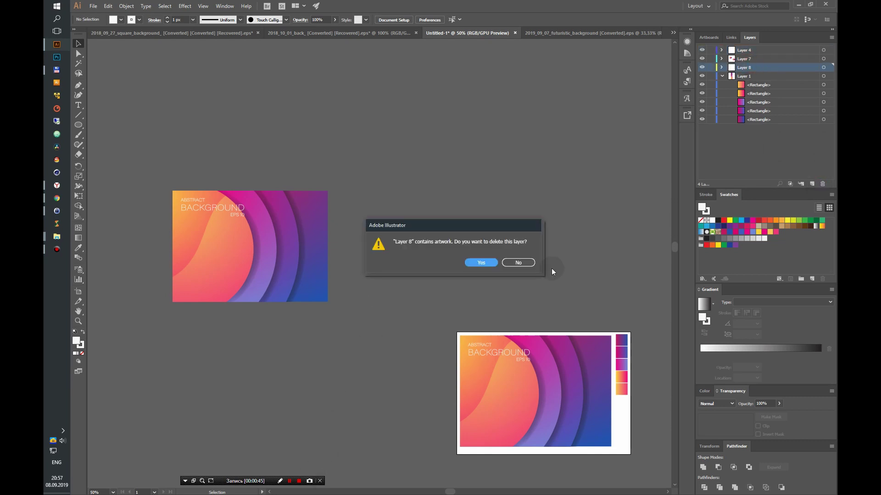
{"action": "left_click", "coordinate": [486, 262]}
{"action": "left_click", "coordinate": [301, 260]}
Widen the copy's clipped gradient rectangle to about 306 mm in isolation mode
{"action": "double_click", "coordinate": [301, 260]}
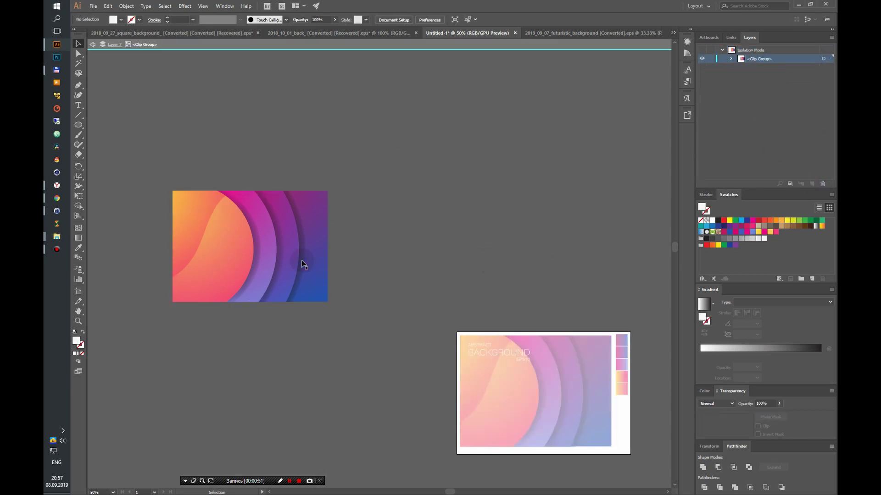
{"action": "double_click", "coordinate": [321, 247]}
{"action": "left_click_drag", "start_coordinate": [329, 247], "coordinate": [352, 247]}
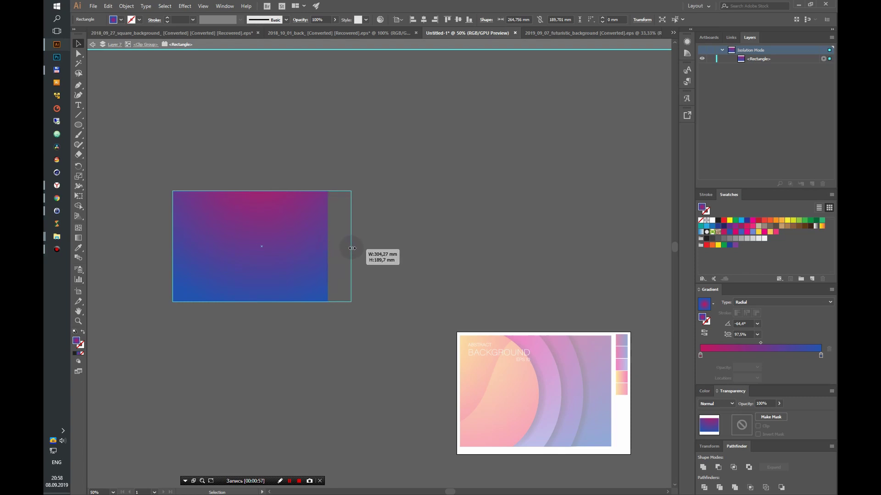
{"action": "left_click", "coordinate": [147, 46]}
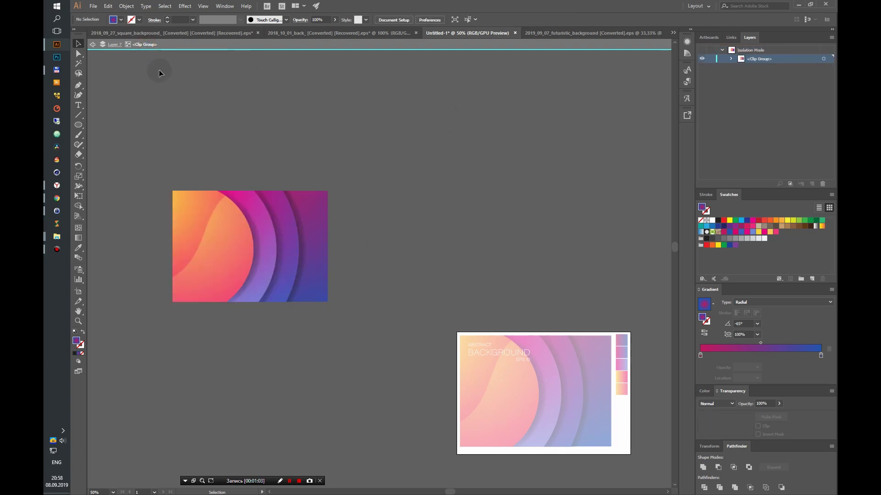
{"action": "key", "text": "Escape"}
Widen the copied artwork's clipping rectangle from the Layer 7 contents
{"action": "left_click", "coordinate": [722, 58]}
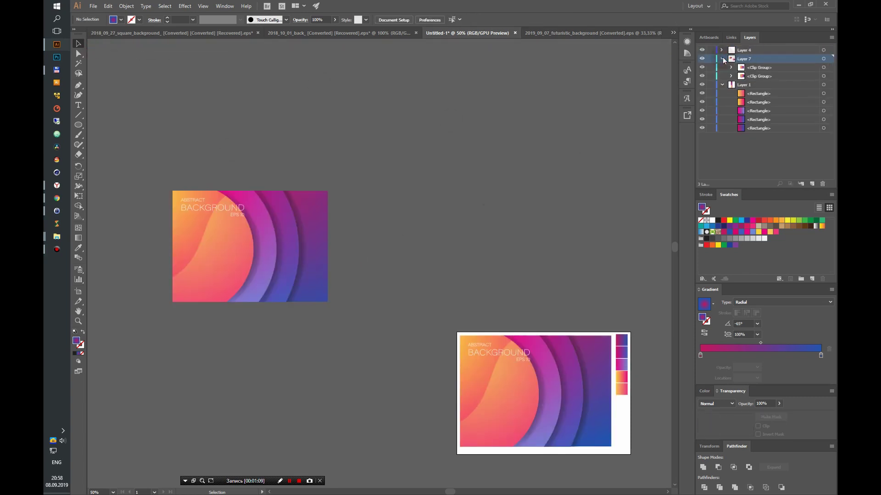
{"action": "left_click", "coordinate": [825, 68]}
{"action": "left_click", "coordinate": [731, 68]}
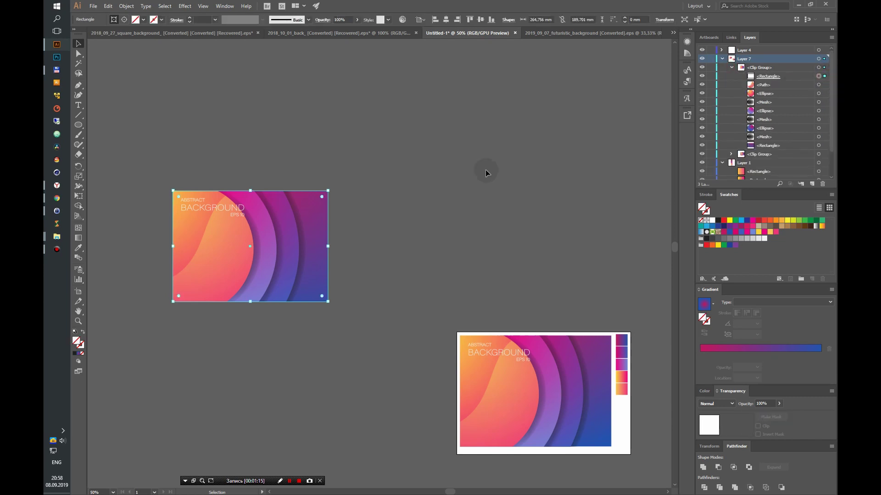
{"action": "left_click_drag", "start_coordinate": [329, 246], "coordinate": [350, 249]}
{"action": "left_click", "coordinate": [402, 214]}
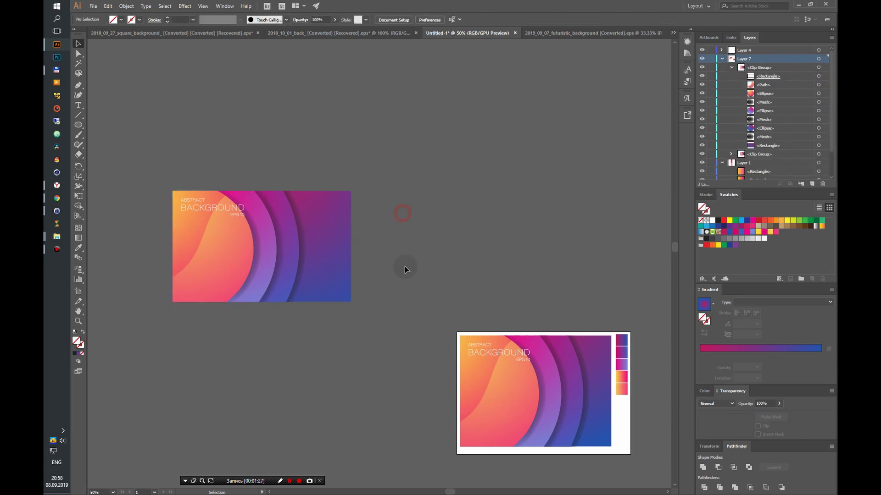
Try converting the copied artwork group to an artboard, then undo an accidental move
{"action": "left_click", "coordinate": [272, 250]}
{"action": "left_click", "coordinate": [126, 6]}
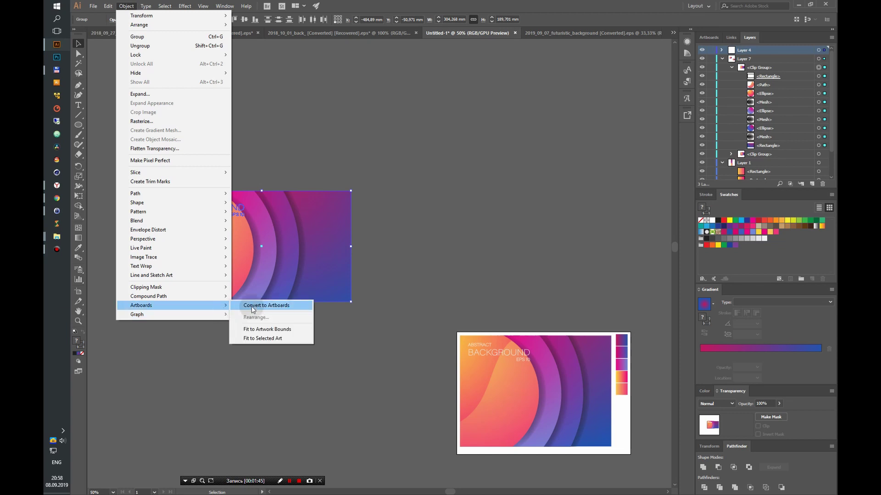
{"action": "left_click", "coordinate": [266, 305]}
{"action": "left_click", "coordinate": [539, 266]}
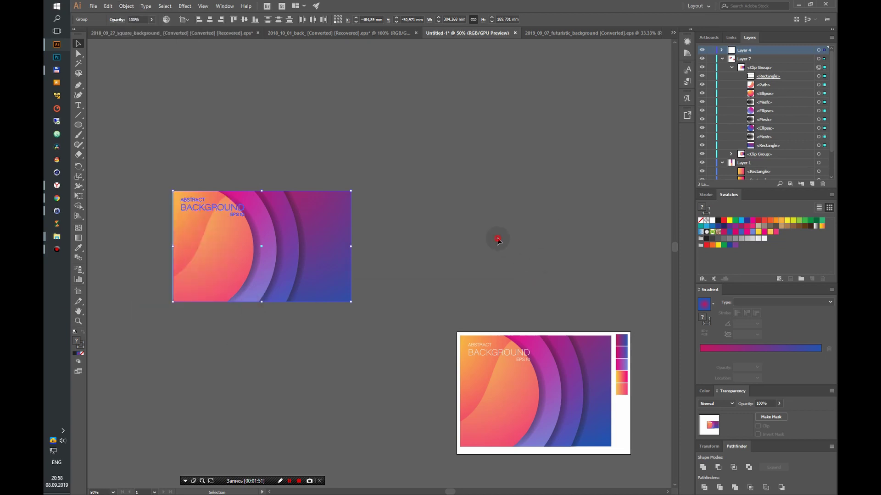
{"action": "left_click_drag", "start_coordinate": [265, 289], "coordinate": [373, 261]}
{"action": "key", "text": "ctrl+z"}
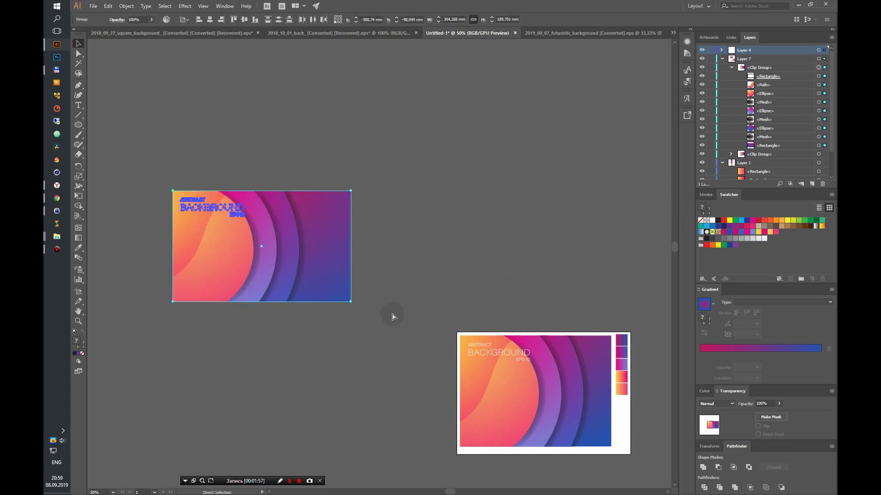
{"action": "left_click", "coordinate": [401, 295]}
Convert a rectangle around the left artwork to an artboard and fit it to the art
{"action": "key", "text": "m"}
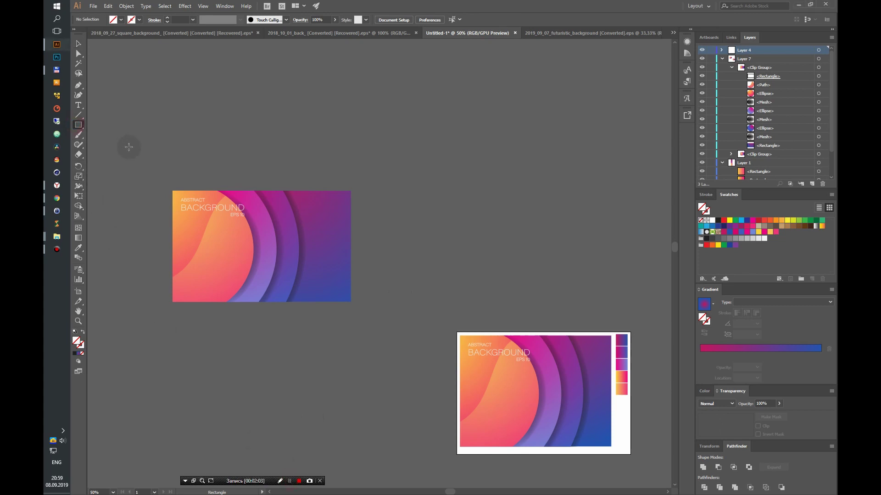
{"action": "left_click_drag", "start_coordinate": [379, 325], "coordinate": [380, 326]}
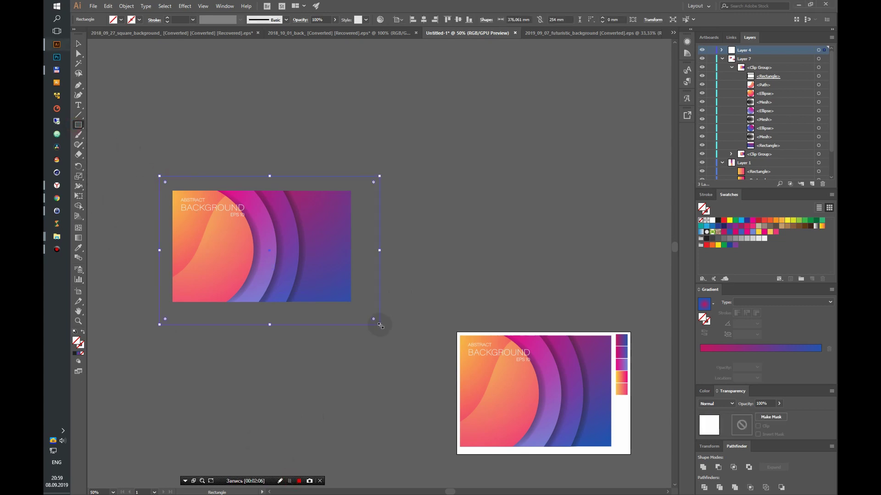
{"action": "left_click", "coordinate": [130, 10]}
{"action": "left_click", "coordinate": [262, 305]}
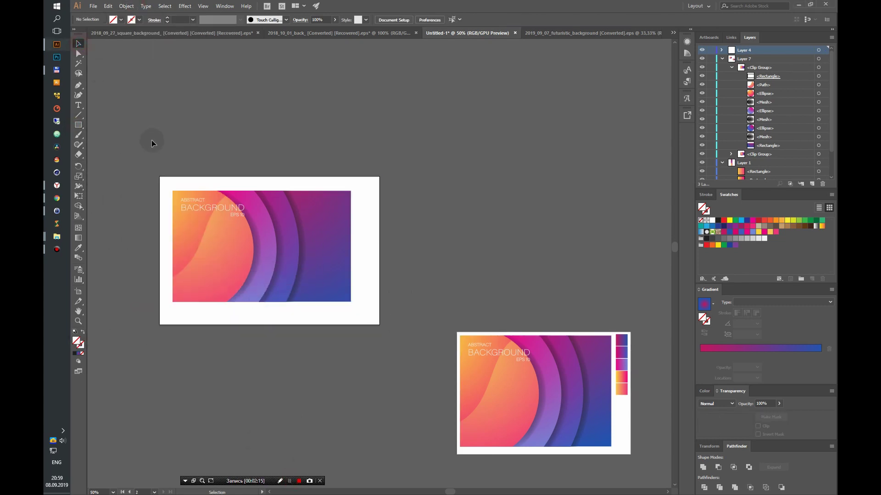
{"action": "left_click", "coordinate": [284, 285]}
{"action": "left_click", "coordinate": [126, 6]}
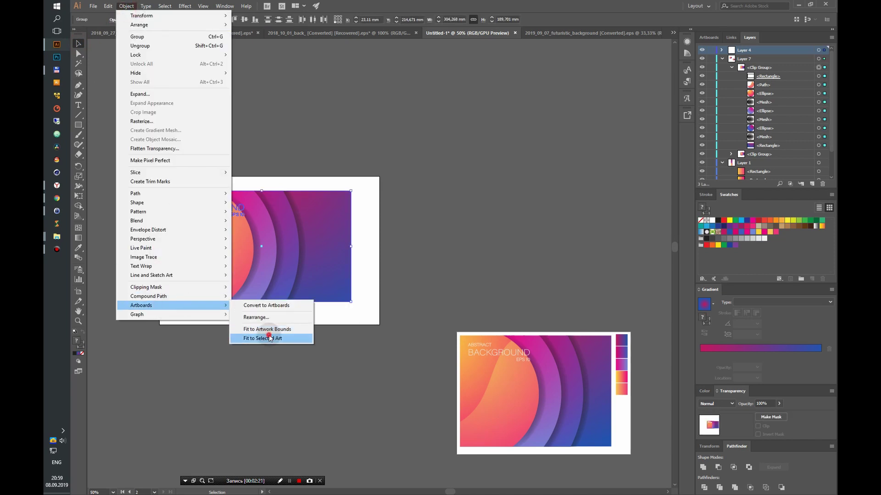
{"action": "left_click", "coordinate": [270, 338]}
{"action": "left_click", "coordinate": [309, 252]}
{"action": "left_click", "coordinate": [298, 340]}
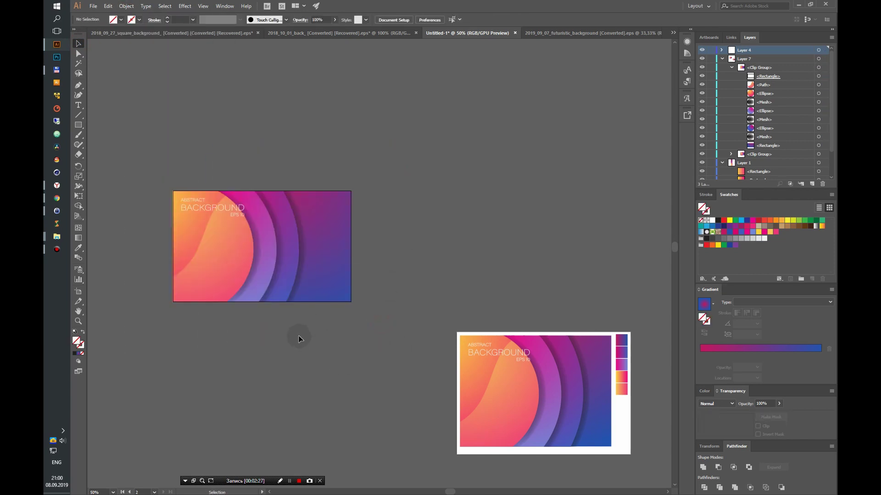
Alt-drag a copy of the bottom-right artwork to the middle and shorten its clipping rectangle
{"action": "scroll", "coordinate": [285, 297], "scroll_direction": "down", "scroll_amount": 2}
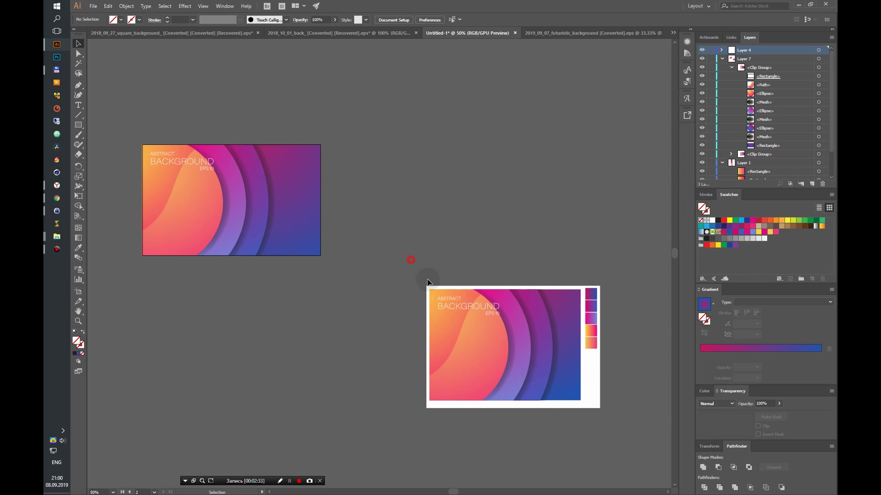
{"action": "left_click_drag", "start_coordinate": [527, 367], "coordinate": [447, 224]}
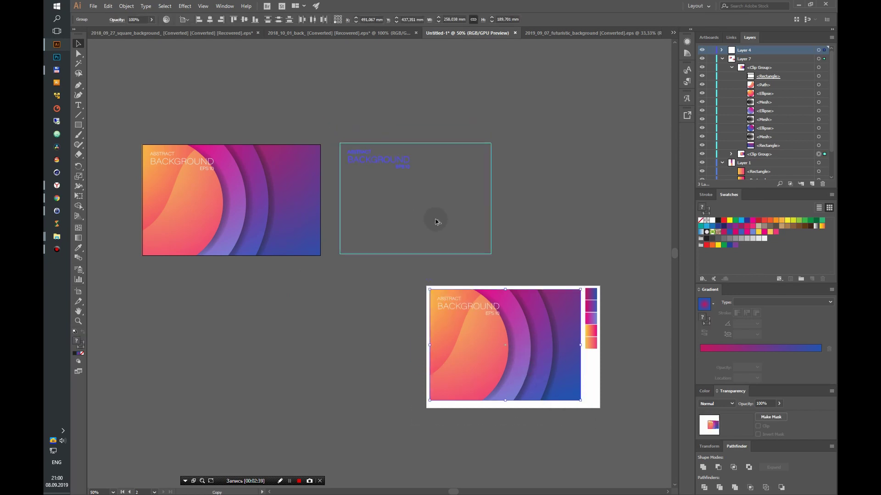
{"action": "left_click", "coordinate": [590, 233]}
{"action": "left_click", "coordinate": [492, 166]}
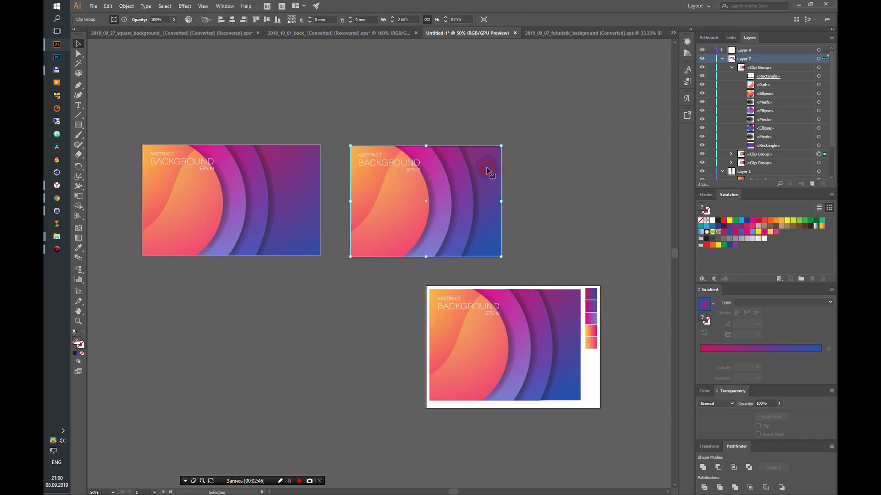
{"action": "left_click", "coordinate": [731, 154]}
{"action": "left_click", "coordinate": [818, 85]}
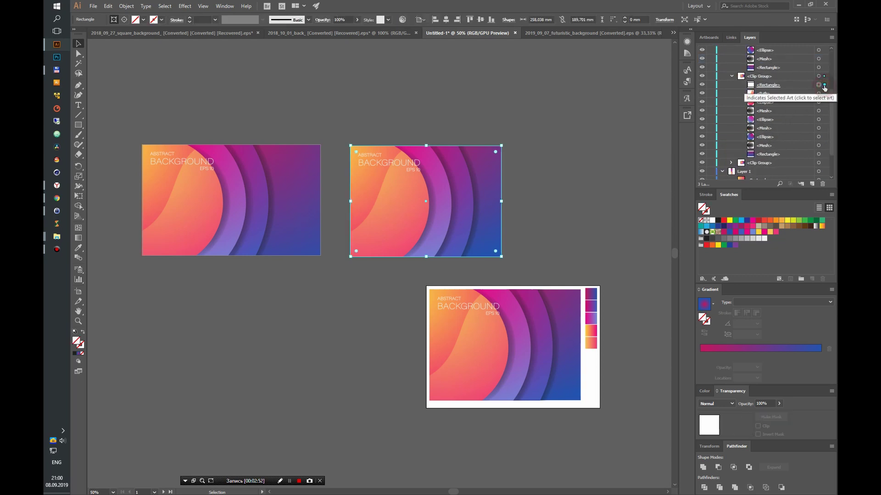
{"action": "left_click_drag", "start_coordinate": [427, 146], "coordinate": [427, 150]}
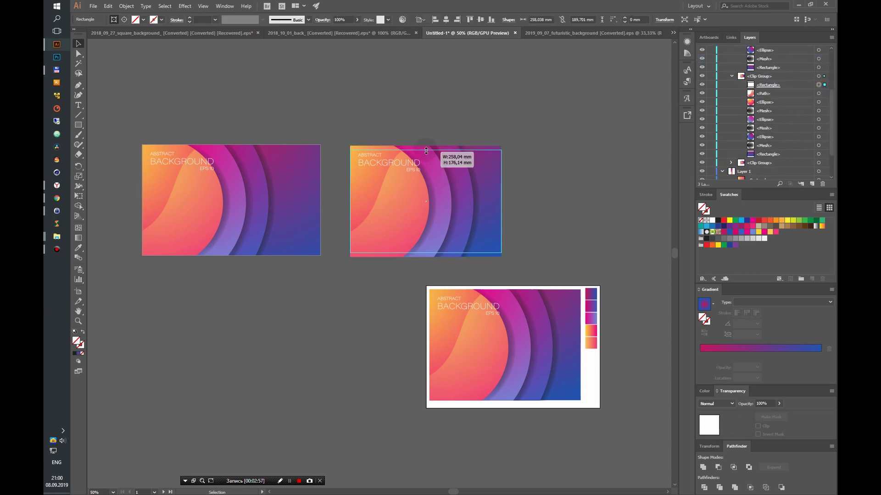
Move the 'ABSTRACT BACKGROUND EPS 10' title toward the middle artwork's centre
{"action": "scroll", "coordinate": [797, 102], "scroll_direction": "down", "scroll_amount": 1}
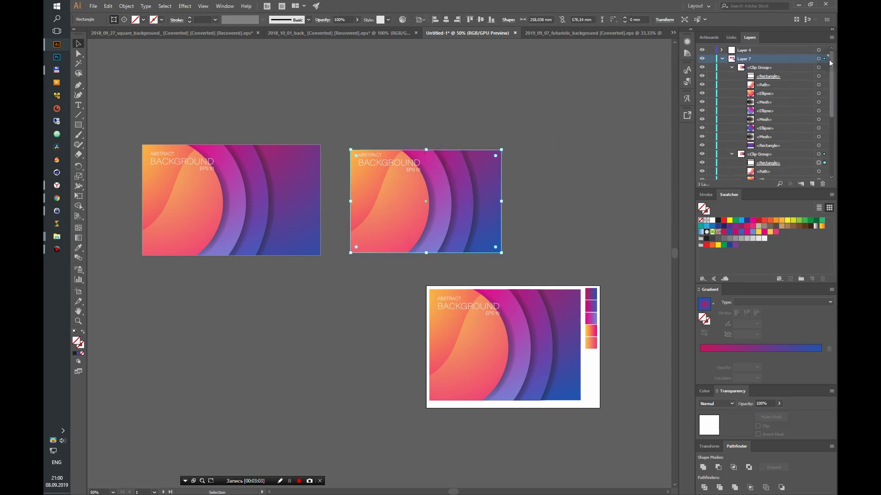
{"action": "left_click_drag", "start_coordinate": [413, 168], "coordinate": [455, 204]}
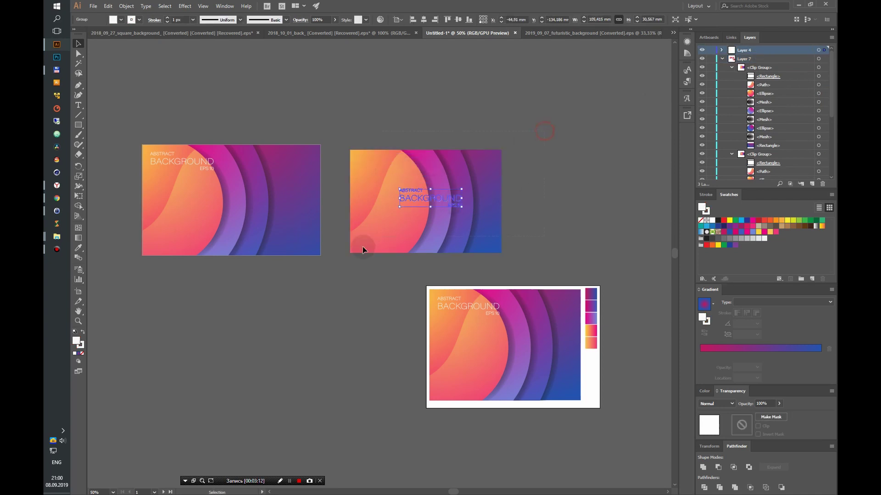
{"action": "left_click", "coordinate": [557, 200]}
{"action": "left_click", "coordinate": [459, 204]}
{"action": "left_click", "coordinate": [536, 208]}
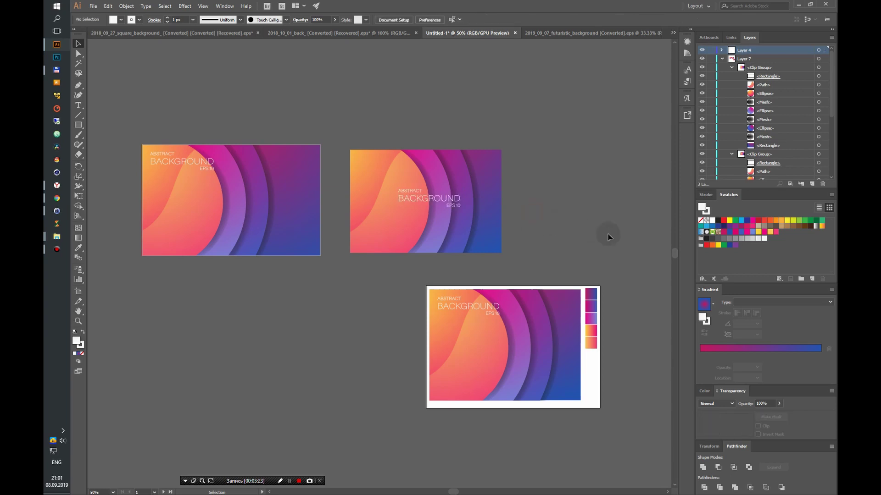
Shorten the middle clipping rectangle further and target the middle clip group
{"action": "left_click", "coordinate": [764, 163]}
{"action": "left_click_drag", "start_coordinate": [426, 150], "coordinate": [426, 155]}
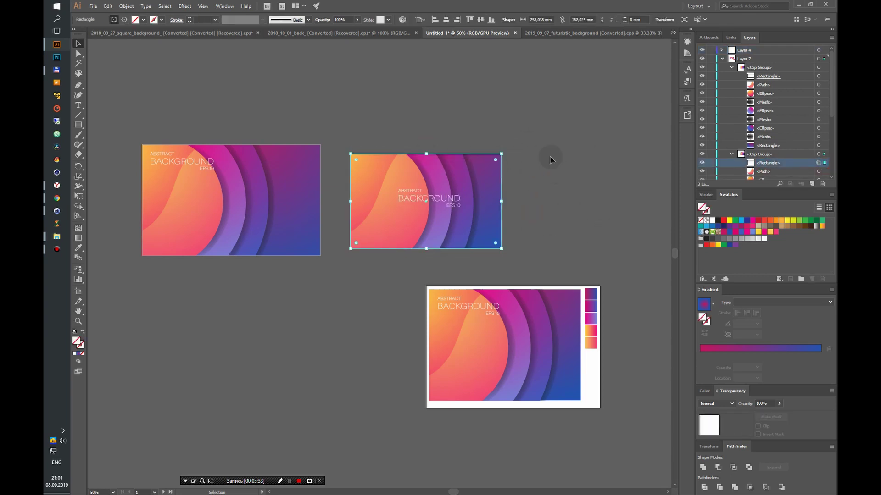
{"action": "left_click", "coordinate": [576, 175]}
{"action": "left_click", "coordinate": [359, 247]}
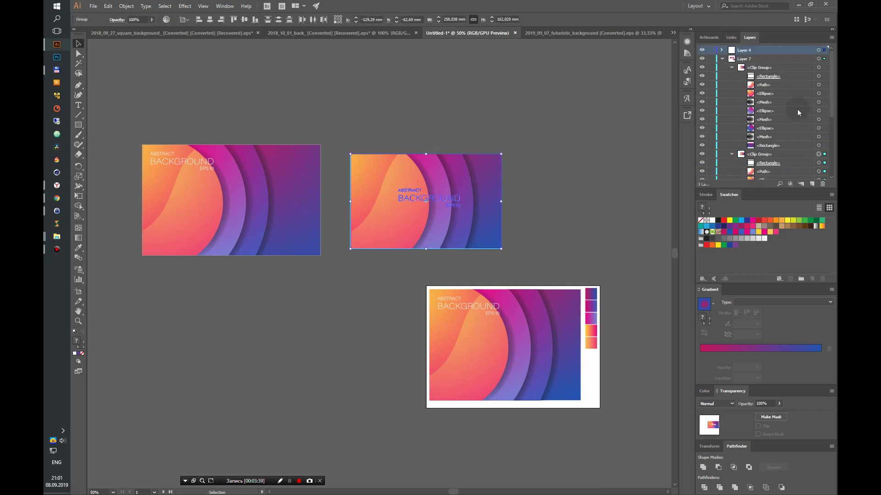
{"action": "left_click", "coordinate": [828, 136]}
{"action": "left_click", "coordinate": [819, 154]}
Adjust Color Balance's Red, Green and Blue sliders to recolour the middle artwork yellow-teal
{"action": "left_click", "coordinate": [108, 6]}
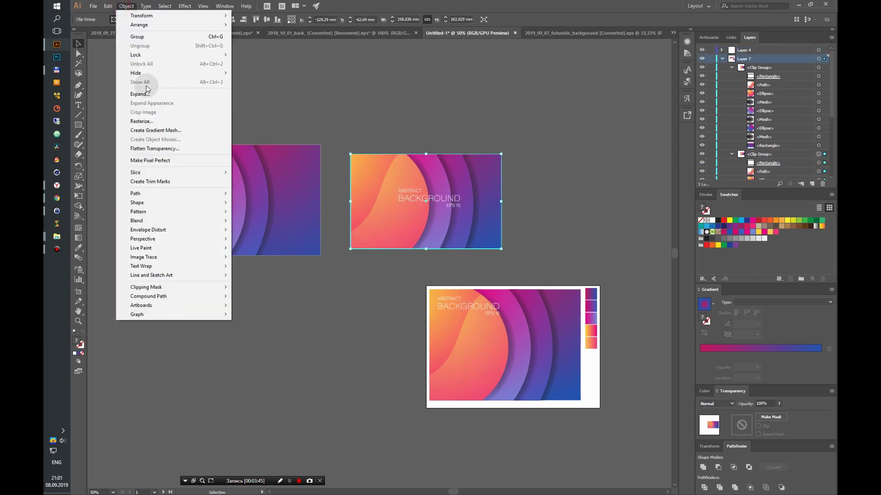
{"action": "left_click", "coordinate": [280, 172]}
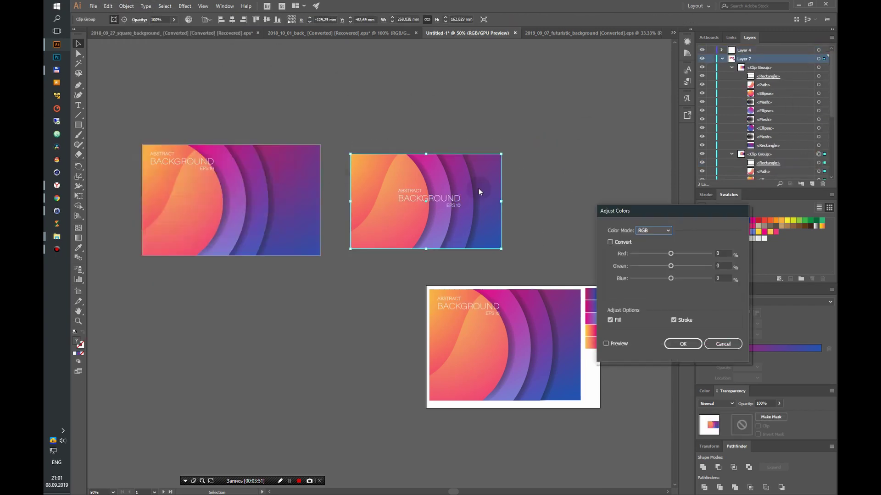
{"action": "mouse_move", "coordinate": [671, 254]}
{"action": "left_mouse_down"}
{"action": "mouse_move", "coordinate": [676, 266]}
{"action": "mouse_move", "coordinate": [665, 279]}
{"action": "mouse_move", "coordinate": [673, 254]}
{"action": "mouse_move", "coordinate": [678, 278]}
{"action": "mouse_move", "coordinate": [670, 253]}
{"action": "mouse_move", "coordinate": [677, 266]}
{"action": "mouse_move", "coordinate": [669, 280]}
{"action": "mouse_move", "coordinate": [670, 254]}
{"action": "mouse_move", "coordinate": [674, 266]}
{"action": "mouse_move", "coordinate": [675, 253]}
{"action": "mouse_move", "coordinate": [664, 278]}
{"action": "mouse_move", "coordinate": [683, 279]}
{"action": "mouse_move", "coordinate": [660, 279]}
{"action": "mouse_move", "coordinate": [668, 279]}
{"action": "mouse_move", "coordinate": [668, 254]}
{"action": "left_mouse_up"}
{"action": "left_click", "coordinate": [667, 279]}
{"action": "left_click", "coordinate": [676, 266]}
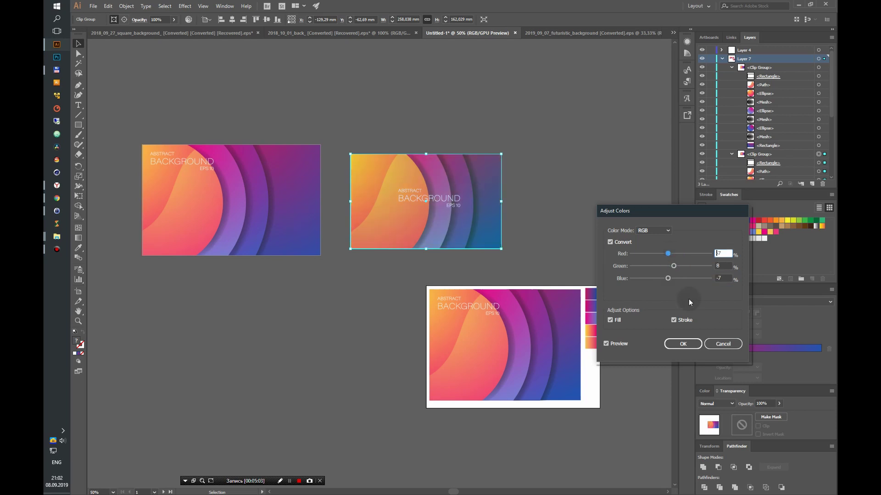
{"action": "left_click", "coordinate": [683, 345]}
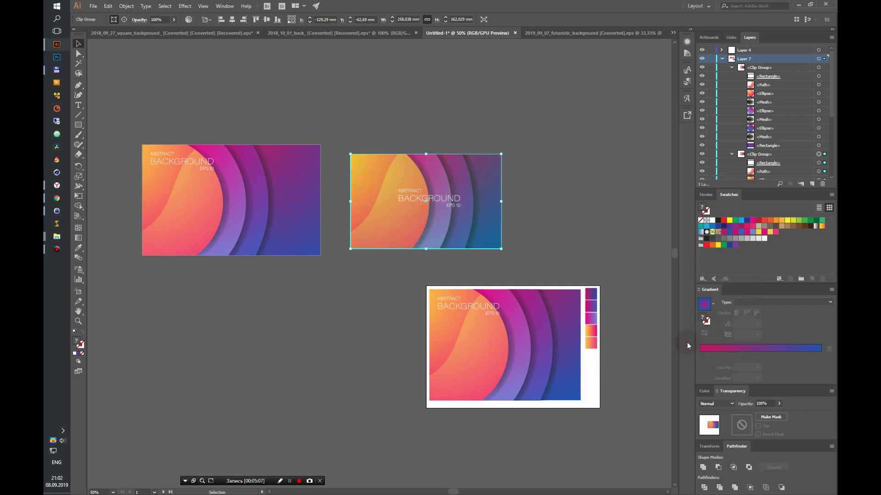
Draw a rectangle around the middle artwork and convert it to a new artboard
{"action": "left_click", "coordinate": [592, 218]}
{"action": "left_click", "coordinate": [79, 125]}
{"action": "left_click_drag", "start_coordinate": [344, 140], "coordinate": [532, 265]}
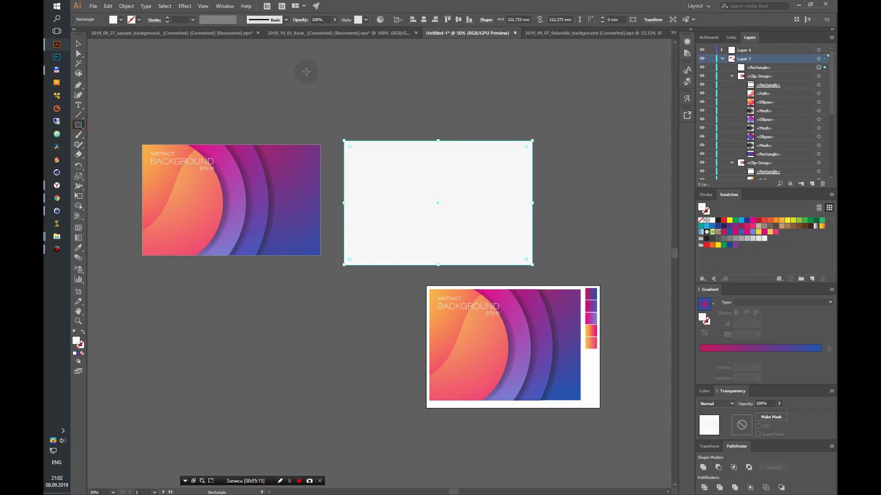
{"action": "left_click", "coordinate": [127, 6]}
{"action": "left_click", "coordinate": [248, 305]}
Fit the new artboard exactly to the selected middle artwork
{"action": "key", "text": "v"}
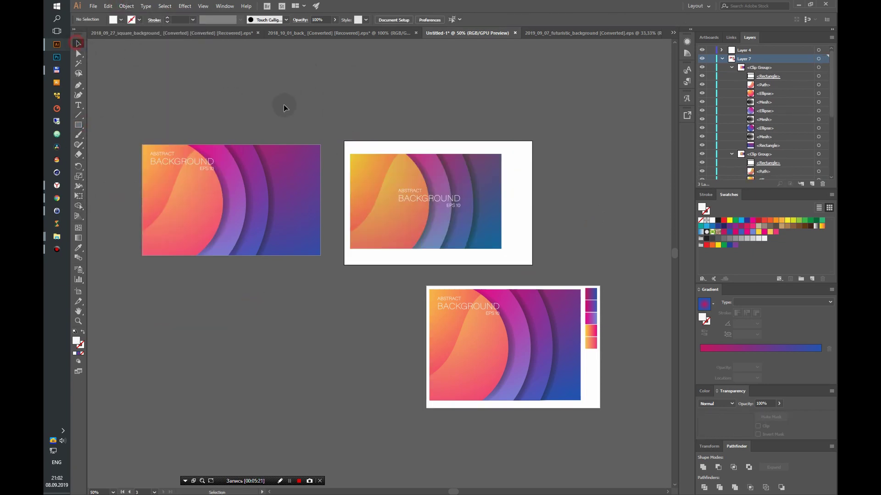
{"action": "left_click", "coordinate": [402, 162]}
{"action": "left_click", "coordinate": [126, 6]}
{"action": "left_click", "coordinate": [261, 338]}
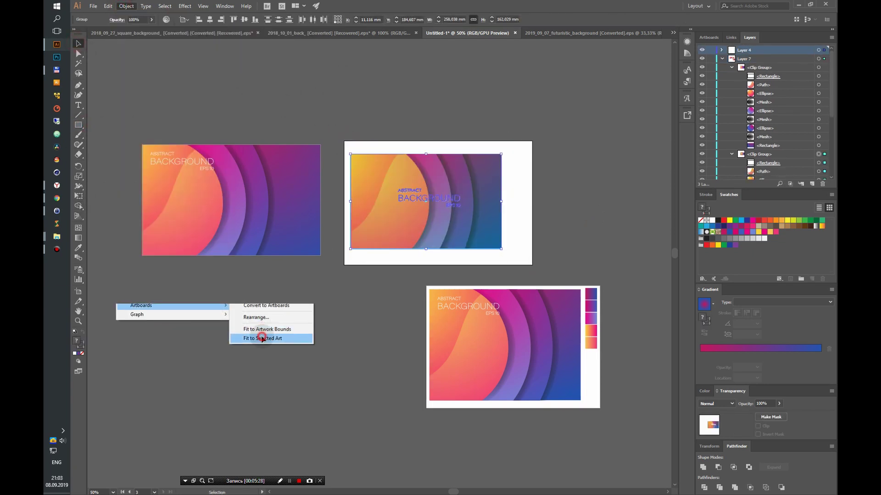
{"action": "left_click", "coordinate": [573, 238]}
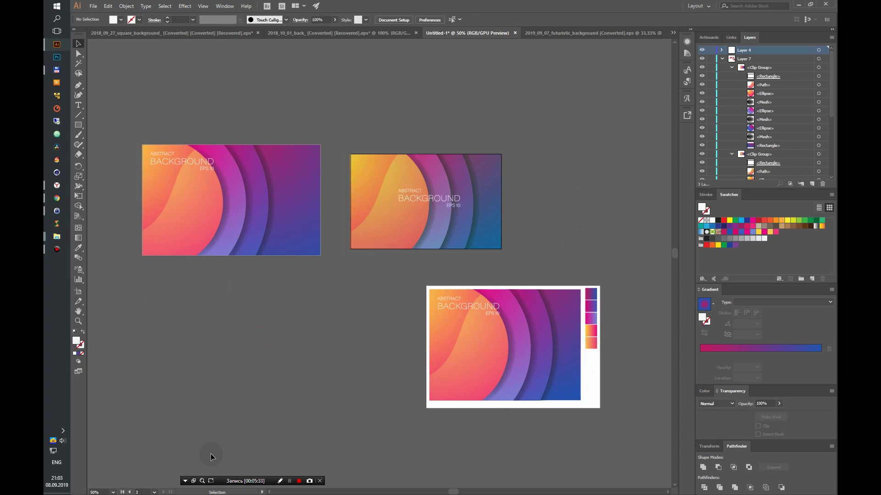